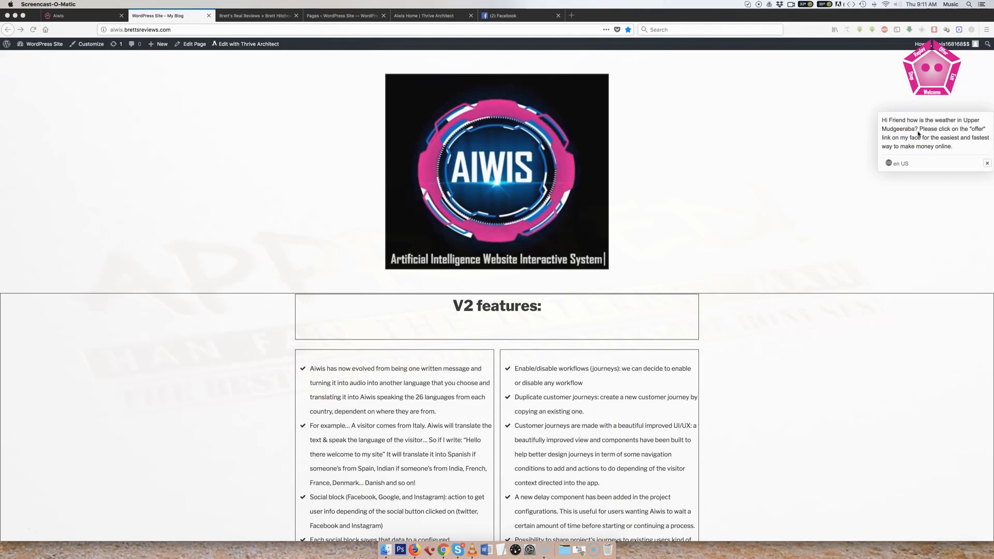
- Follow the offer link on the Aiwis face on the demo site, then close the coaching page
click(916, 133)
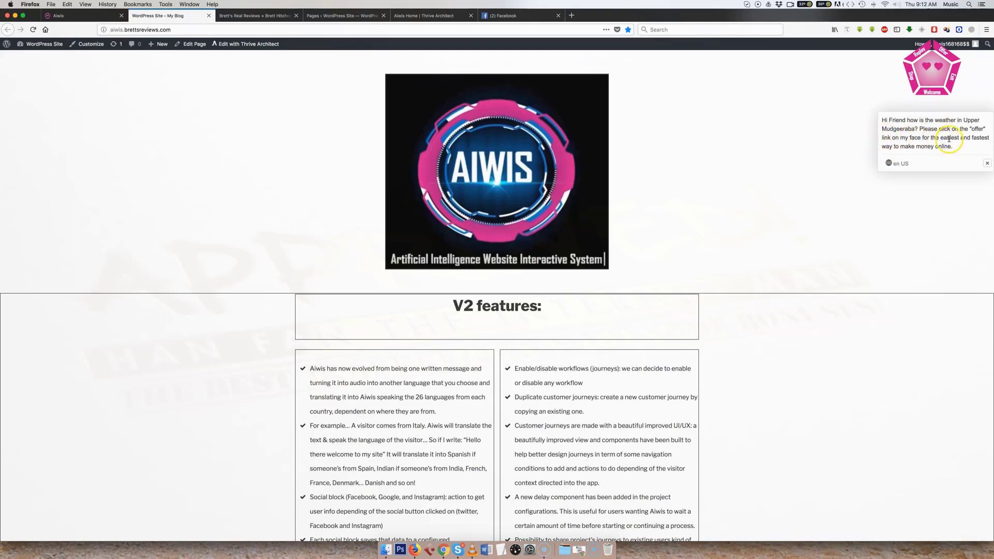
click(943, 52)
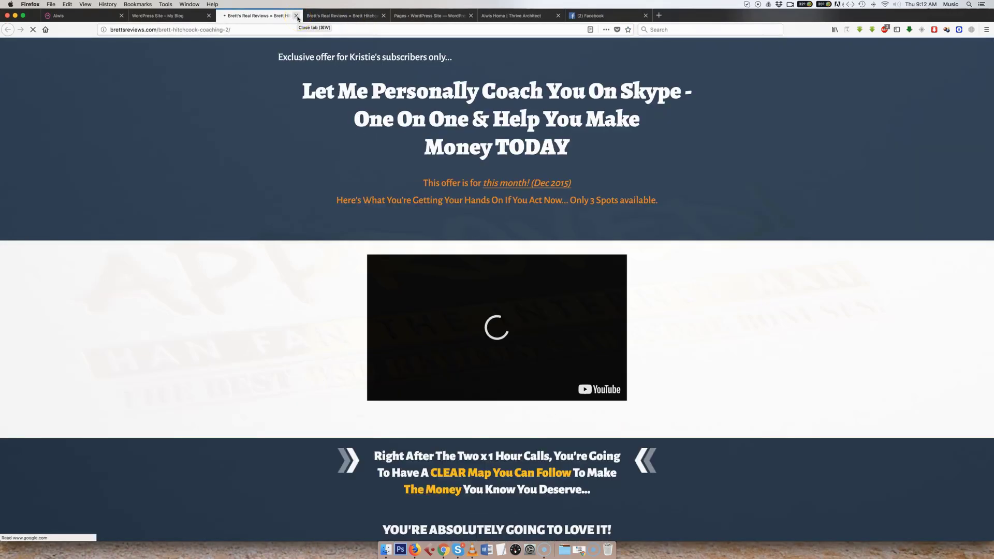
click(296, 16)
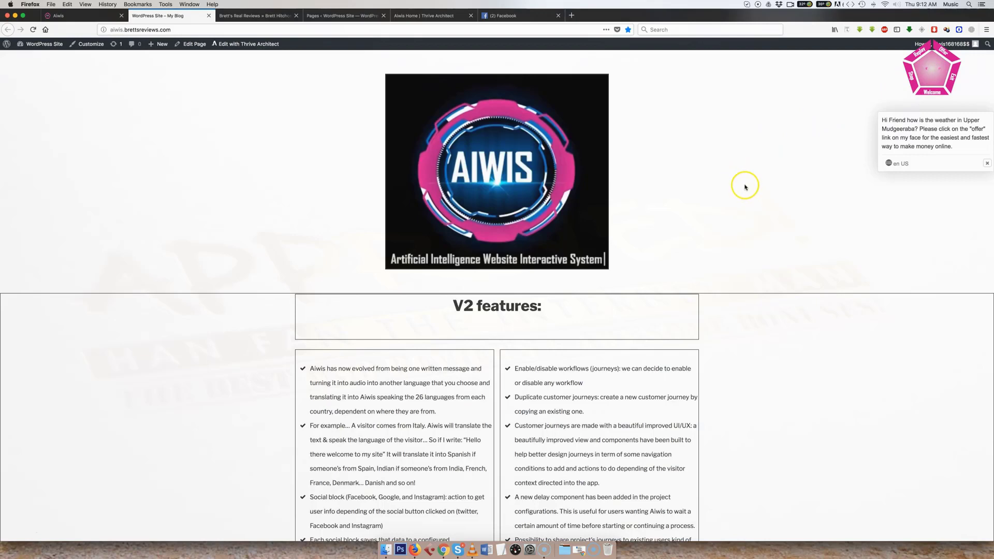
- Read through the V2 and V1 feature lists on the Aiwis demo page
scroll(744, 184, down, 5)
scroll(745, 185, down, 3)
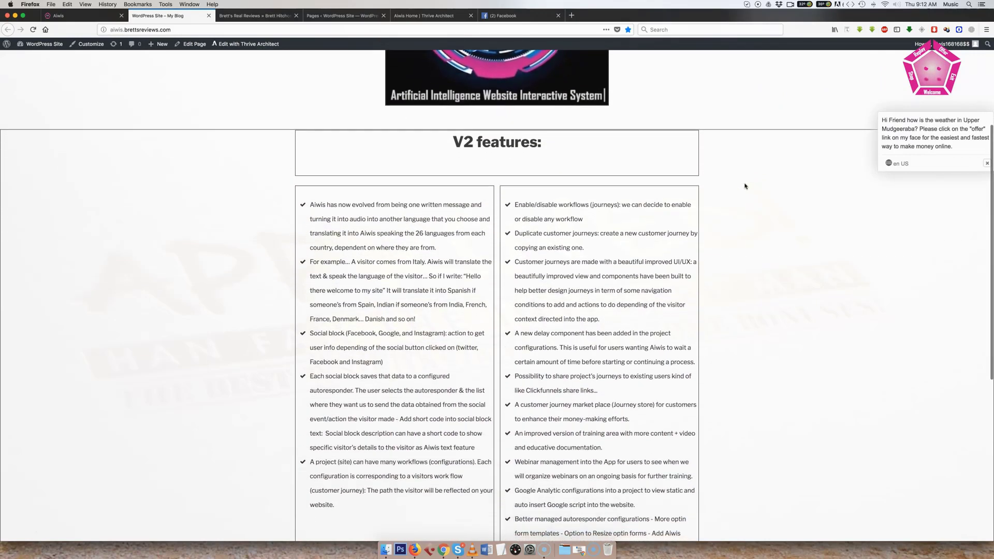
scroll(744, 185, up, 1)
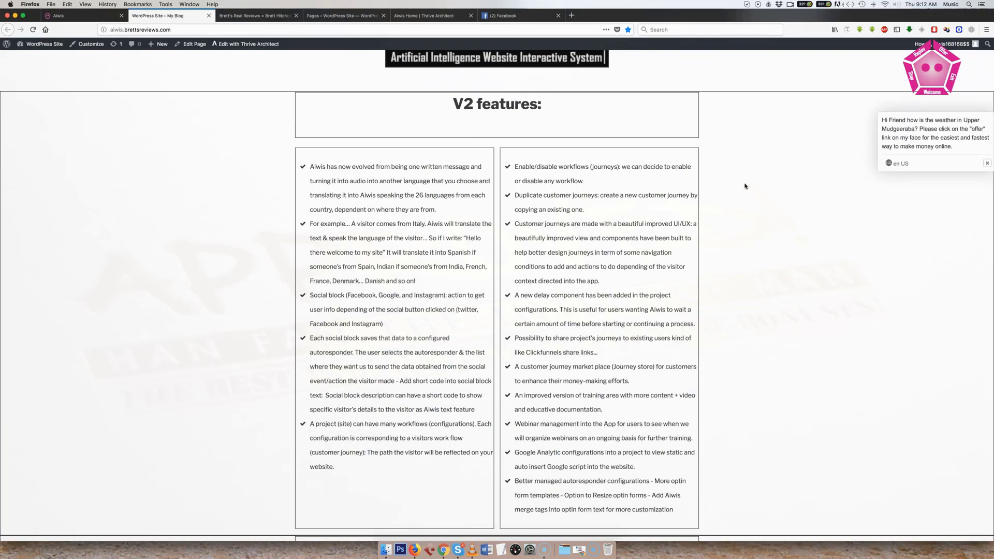
scroll(744, 186, down, 5)
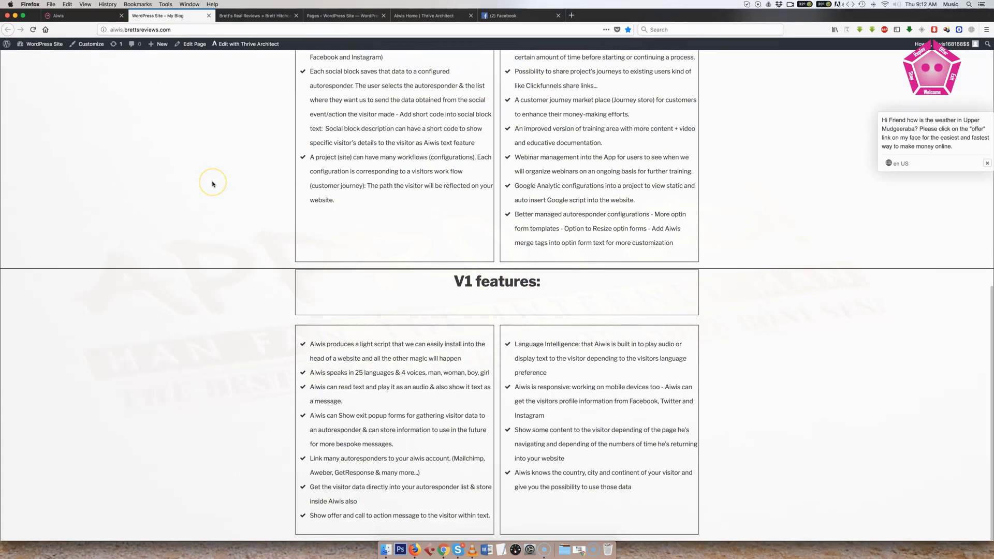
scroll(212, 184, up, 3)
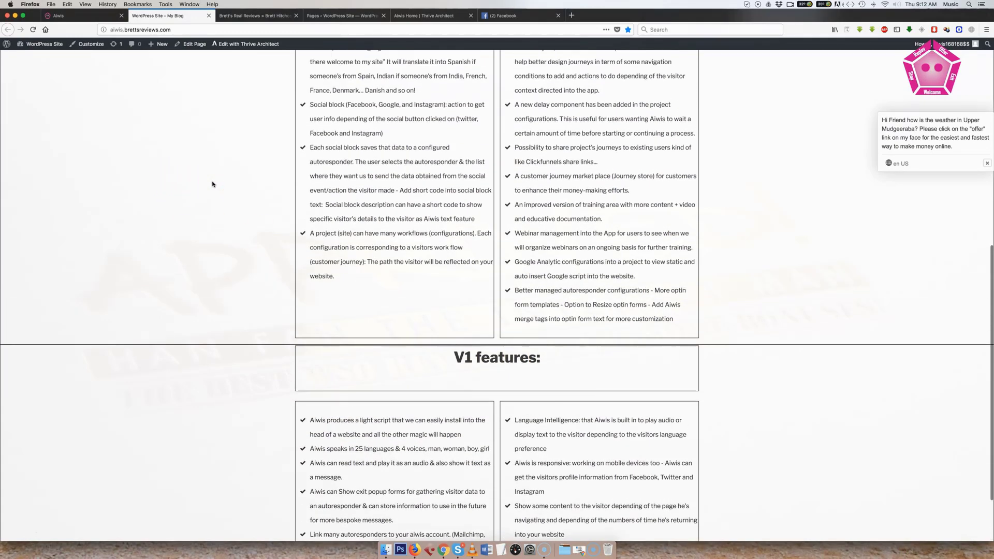
scroll(213, 184, up, 8)
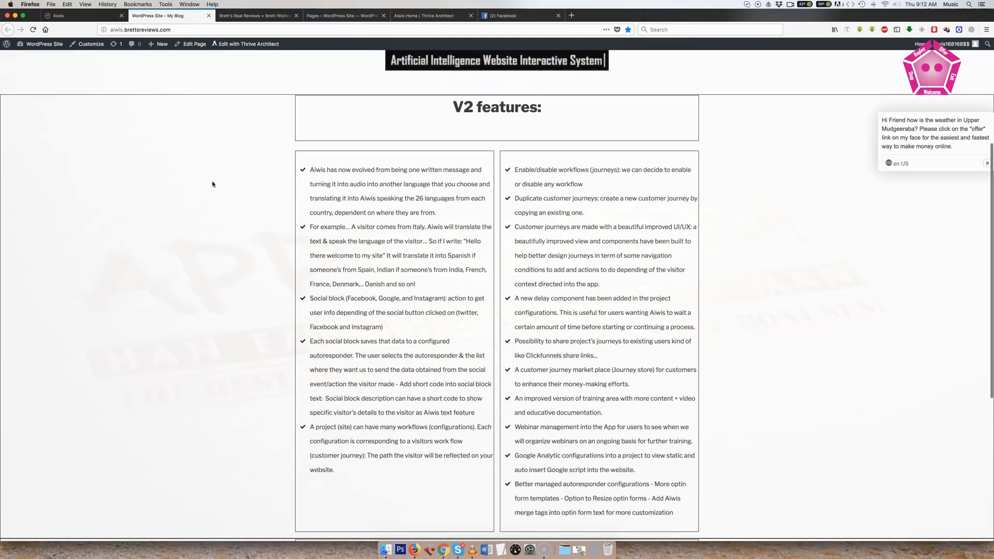
scroll(212, 184, up, 8)
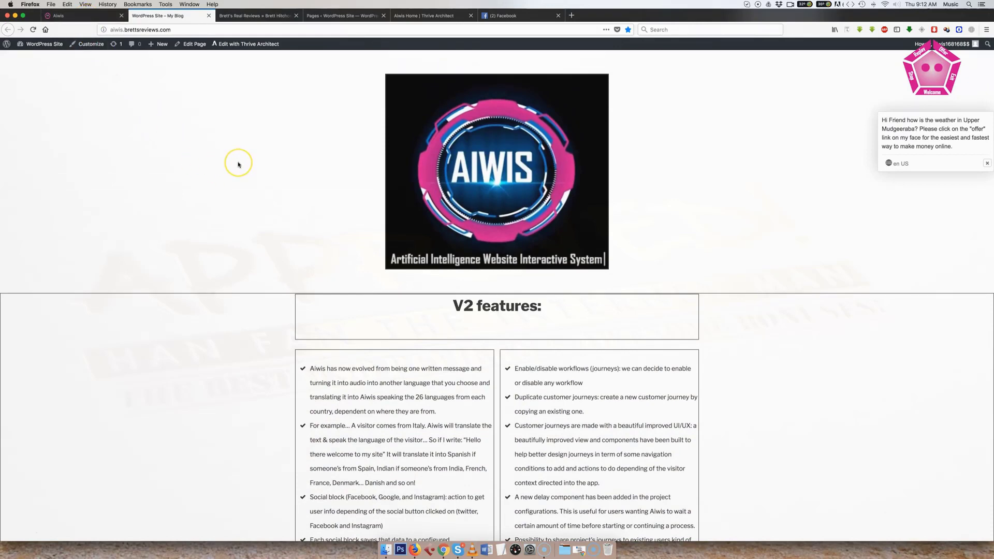
scroll(238, 164, down, 2)
scroll(238, 164, down, 10)
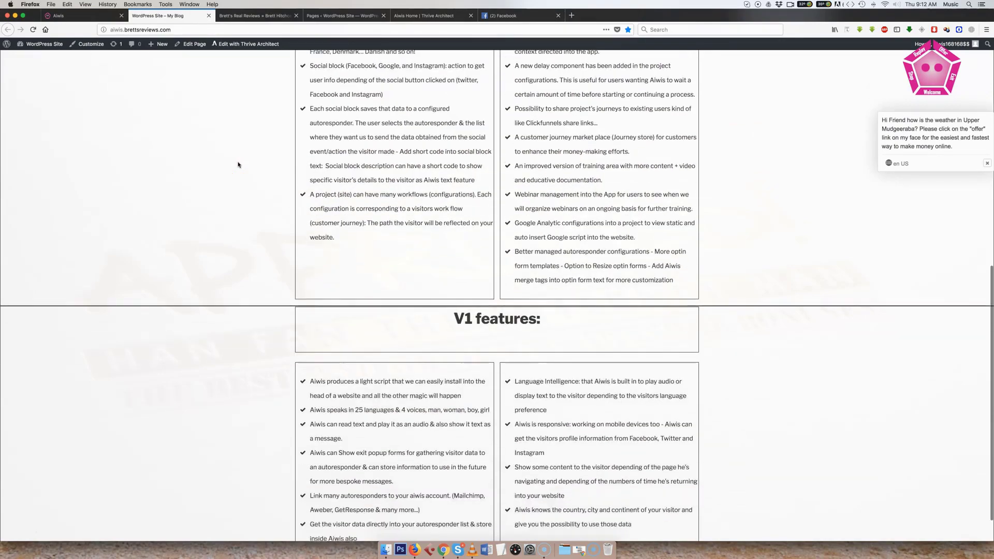
scroll(238, 165, up, 8)
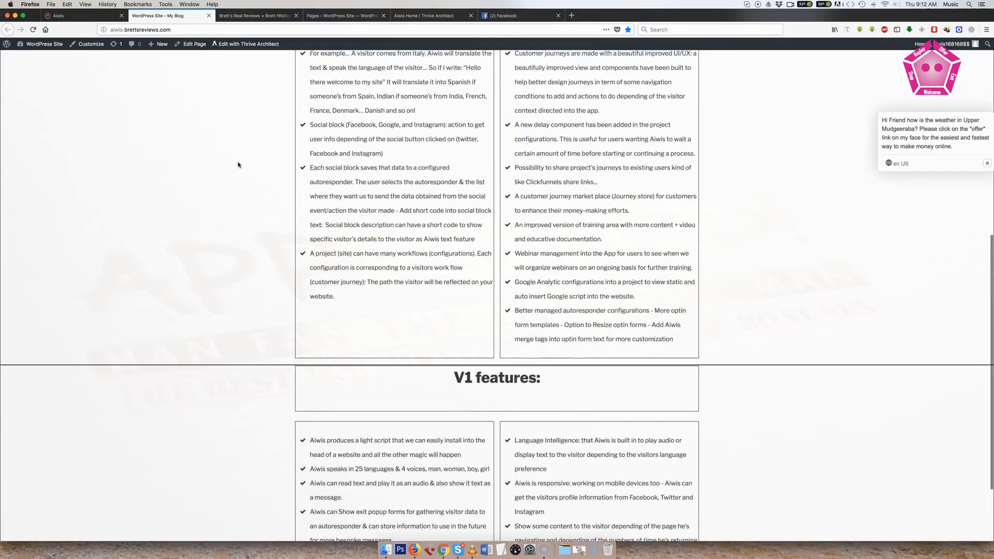
scroll(238, 165, up, 4)
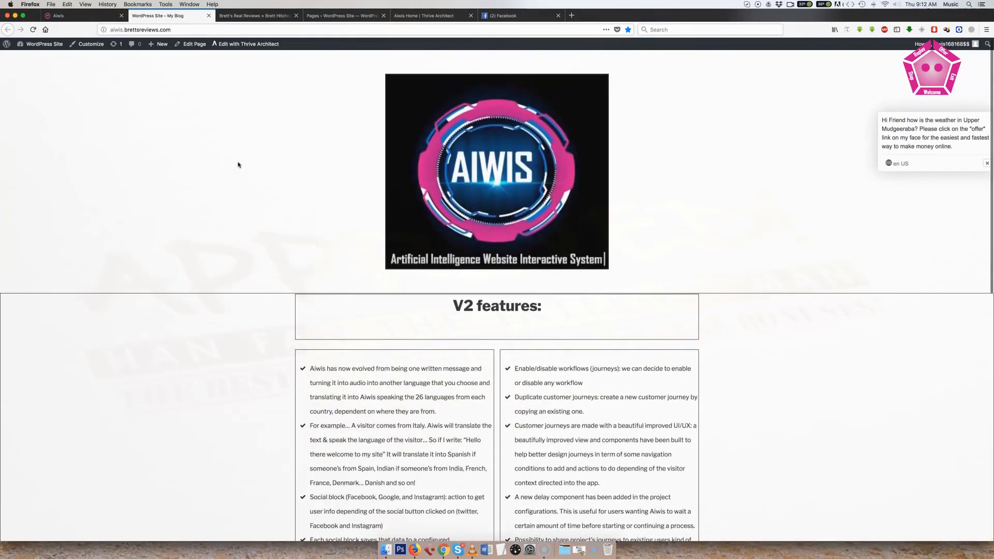
- Open the Test 3 project's workflow in the Aiwis dashboard and delete its optin form and face steps
click(90, 17)
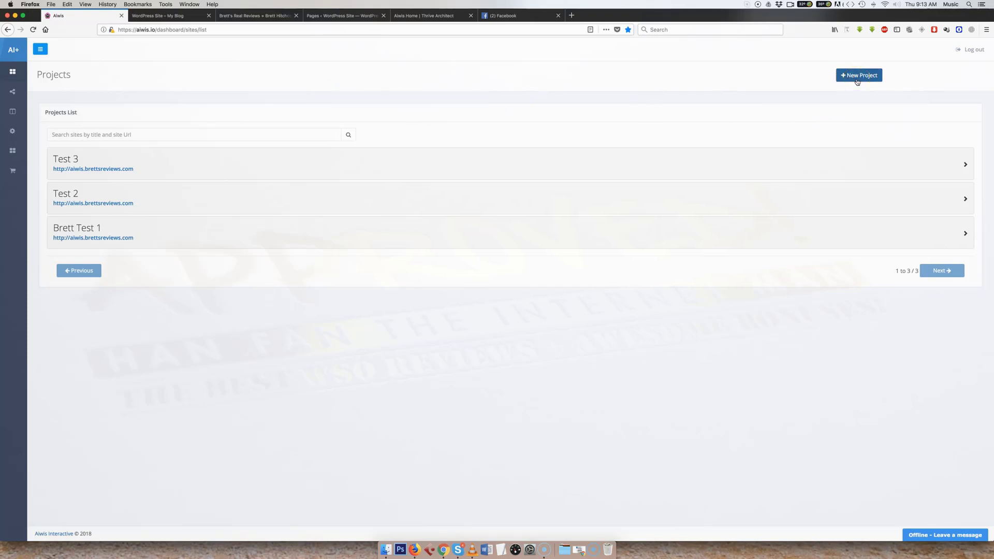
click(965, 167)
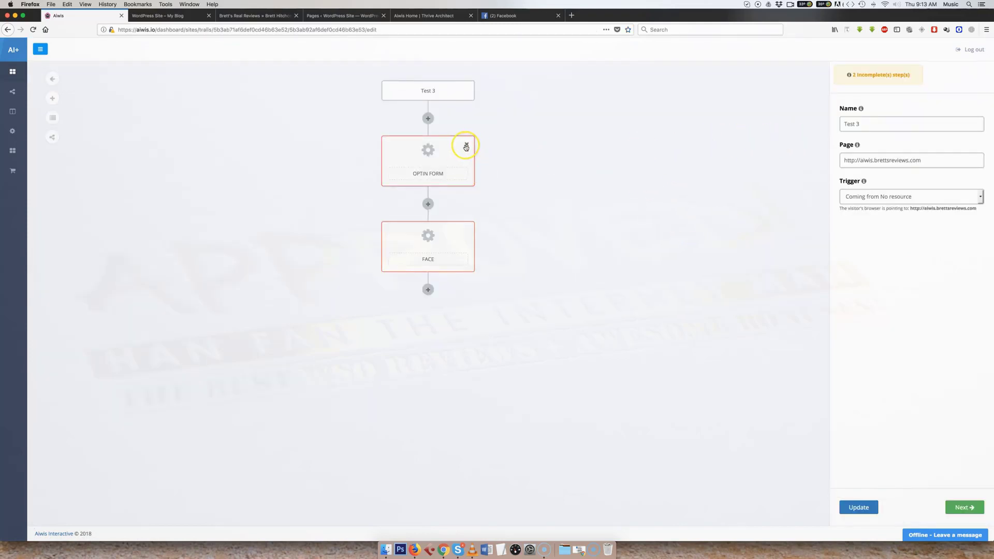
click(465, 148)
click(467, 144)
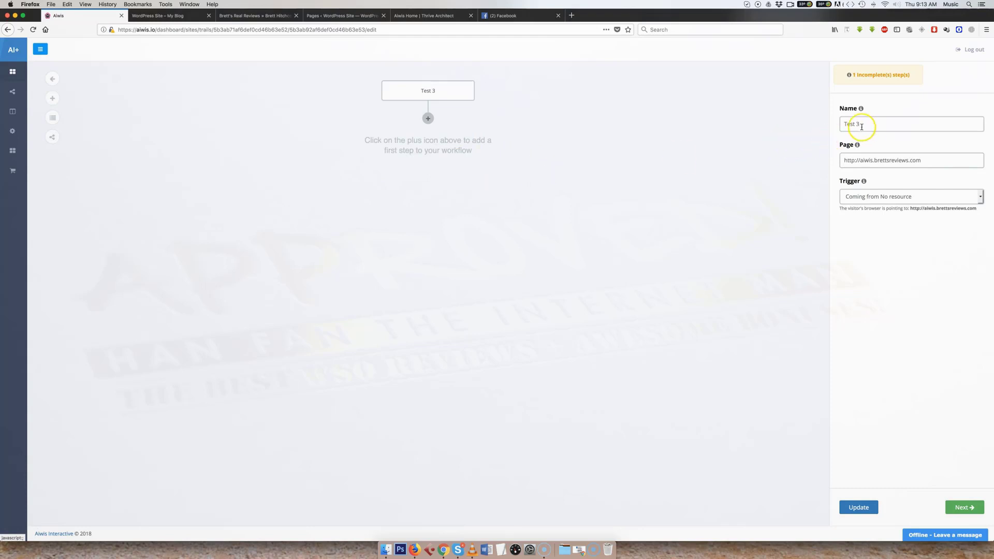
- Check the Test 3 workflow's name and compare its page URL with the address of the demo site
click(835, 123)
triple_click(871, 125)
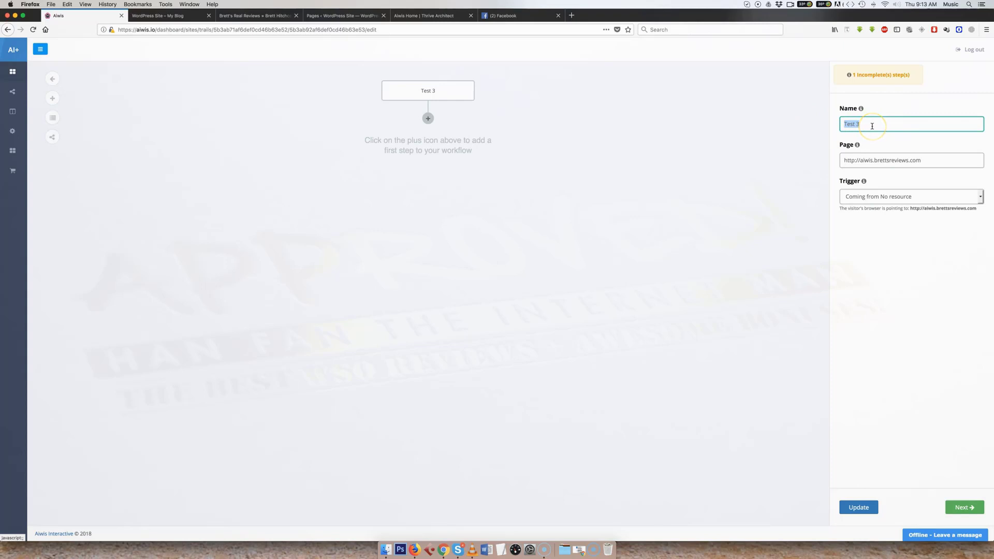
drag(920, 160, 838, 160)
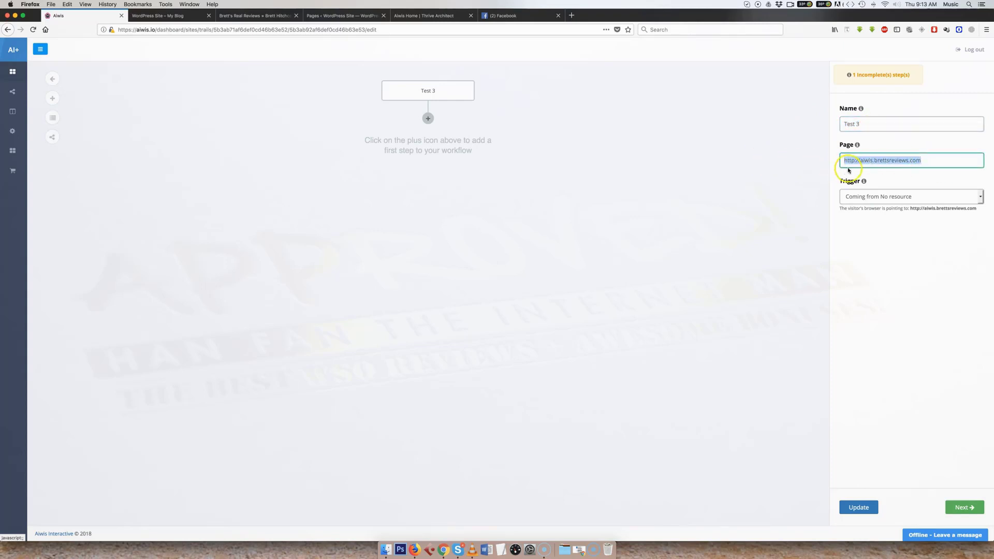
click(176, 16)
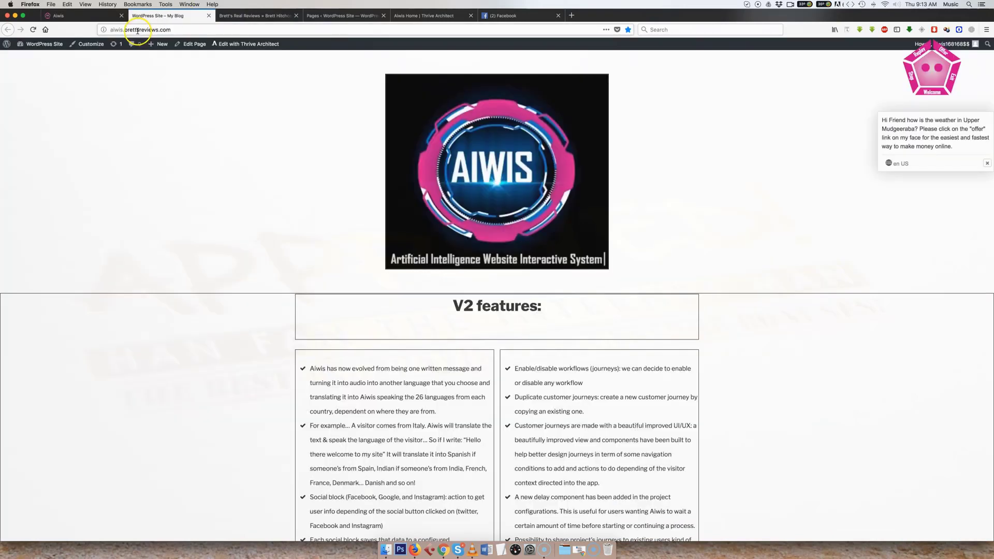
click(101, 19)
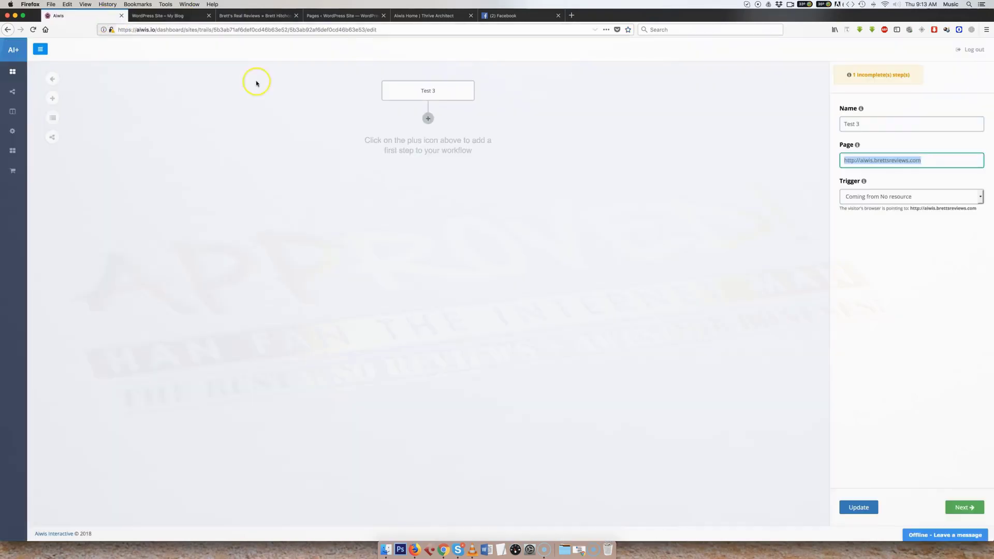
click(885, 235)
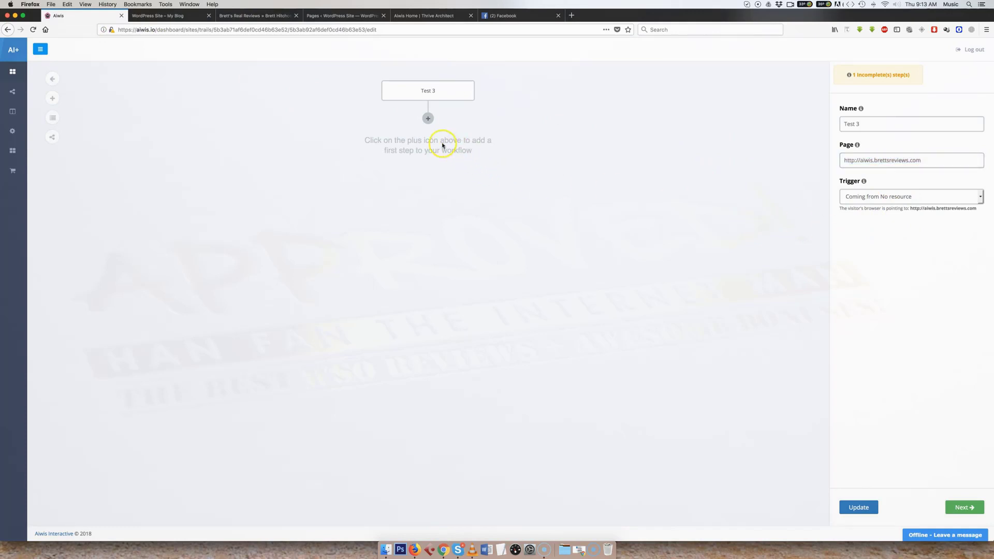
- Add an action of type Show Face as the first step of the Test 3 workflow
click(428, 119)
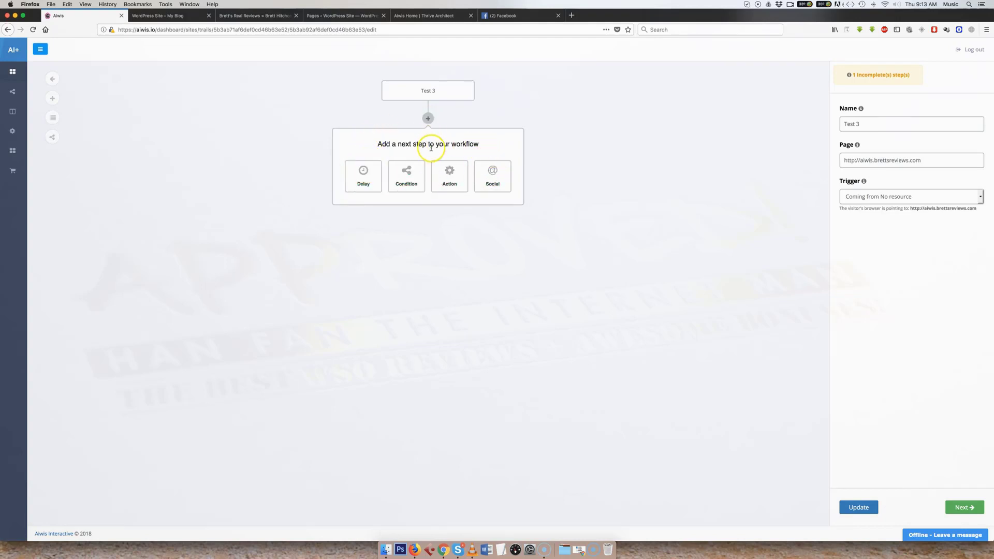
click(452, 175)
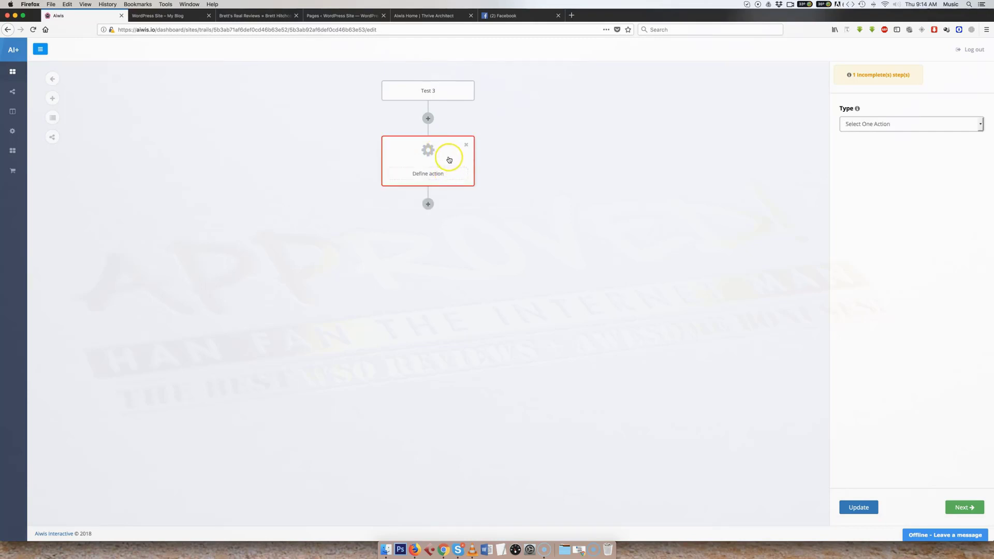
click(869, 124)
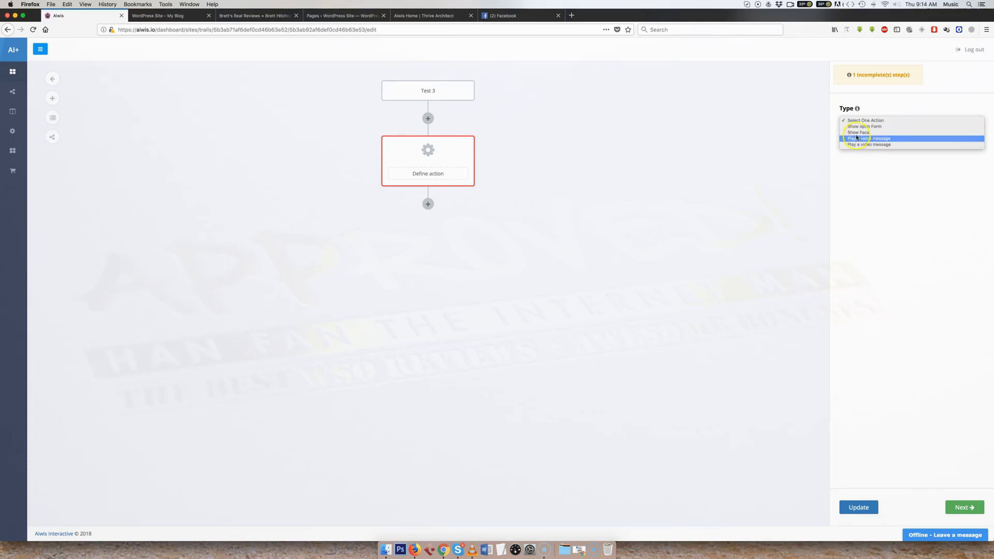
click(857, 134)
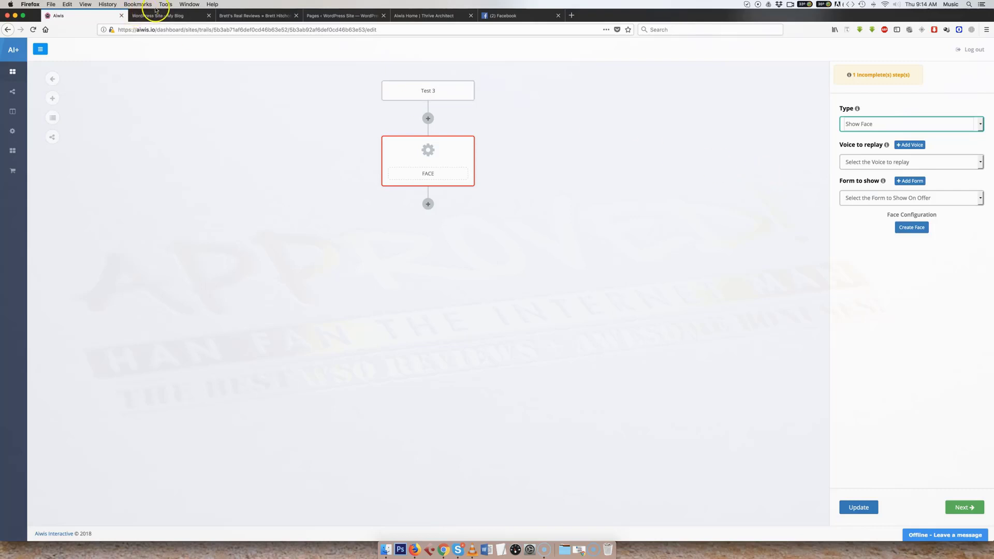
key(ctrl+Tab)
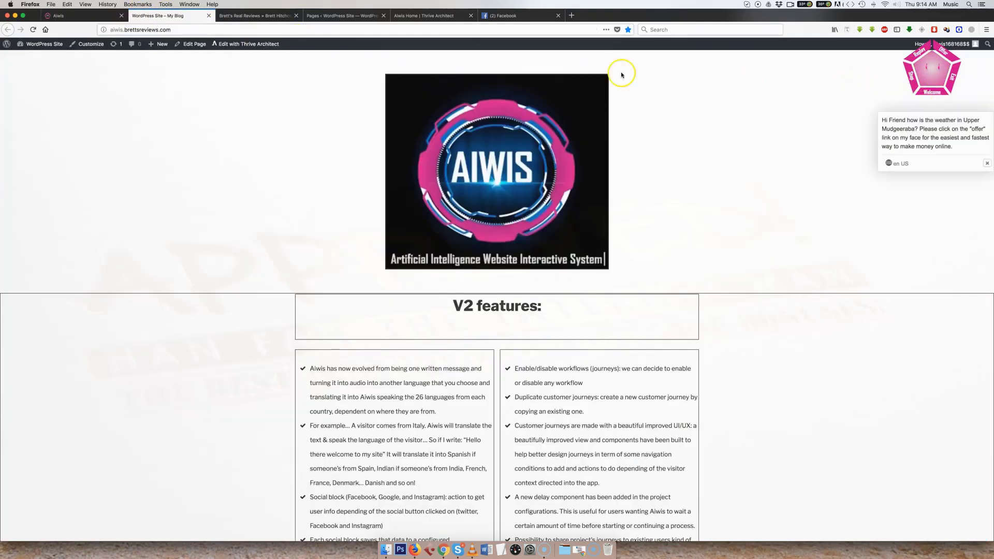
click(89, 16)
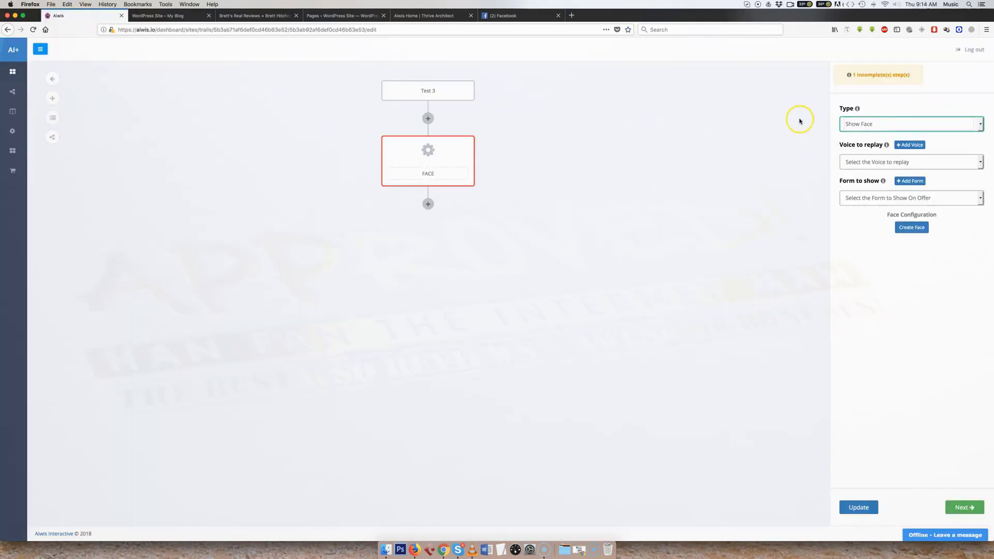
- Add a voice message step for the face to replay and enable Language Intelligence for it
click(908, 146)
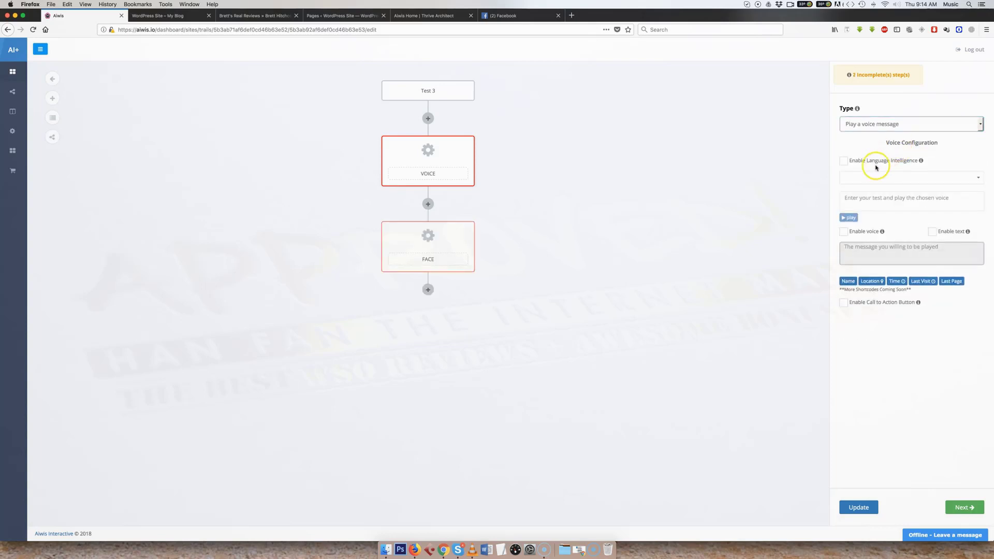
click(843, 161)
click(843, 162)
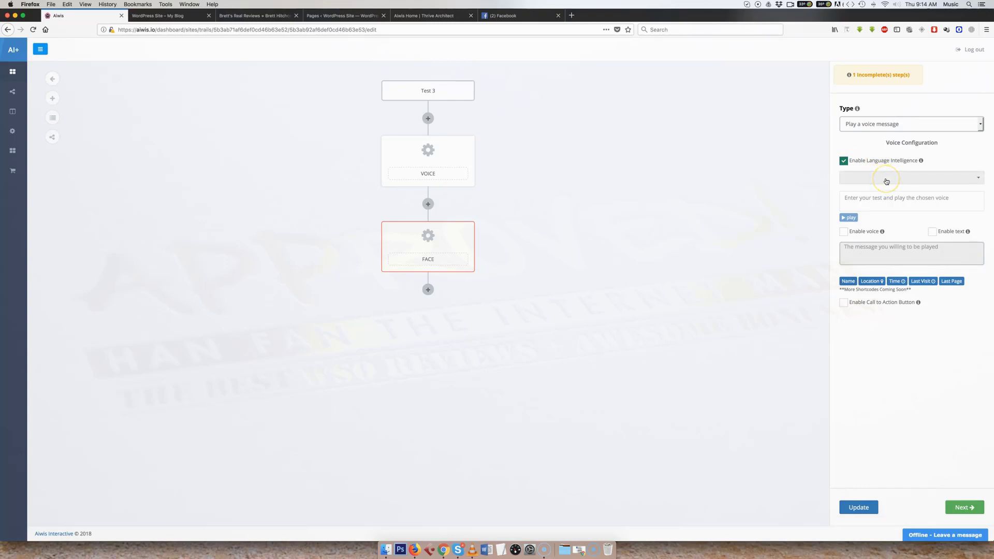
- Browse the available voices and languages for the voice message and select Joanna, US English, Female
click(886, 179)
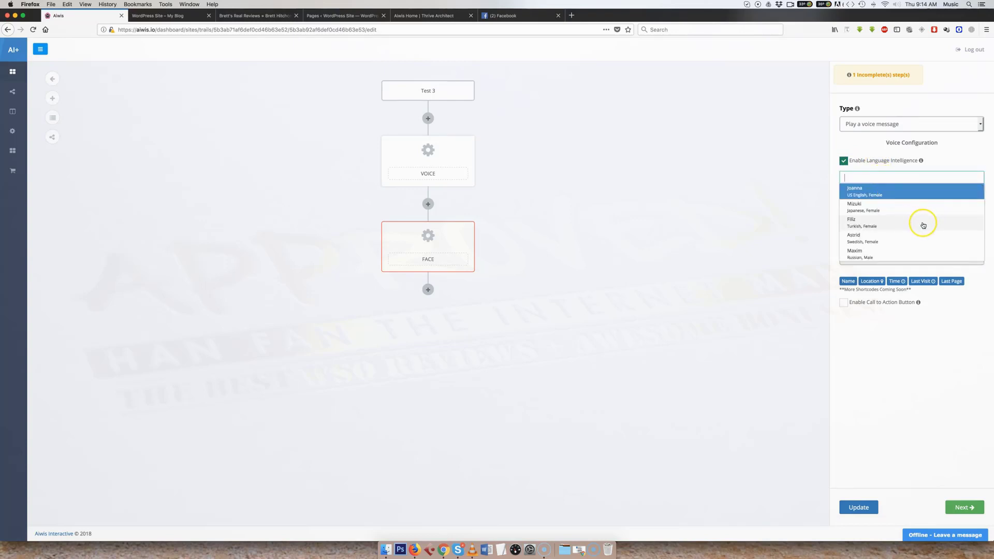
scroll(923, 225, down, 5)
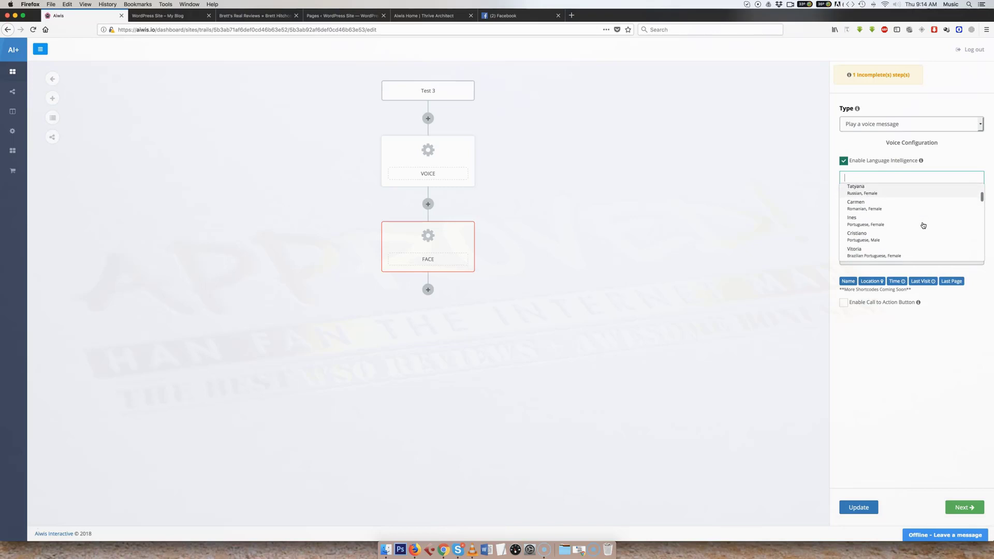
scroll(923, 225, down, 3)
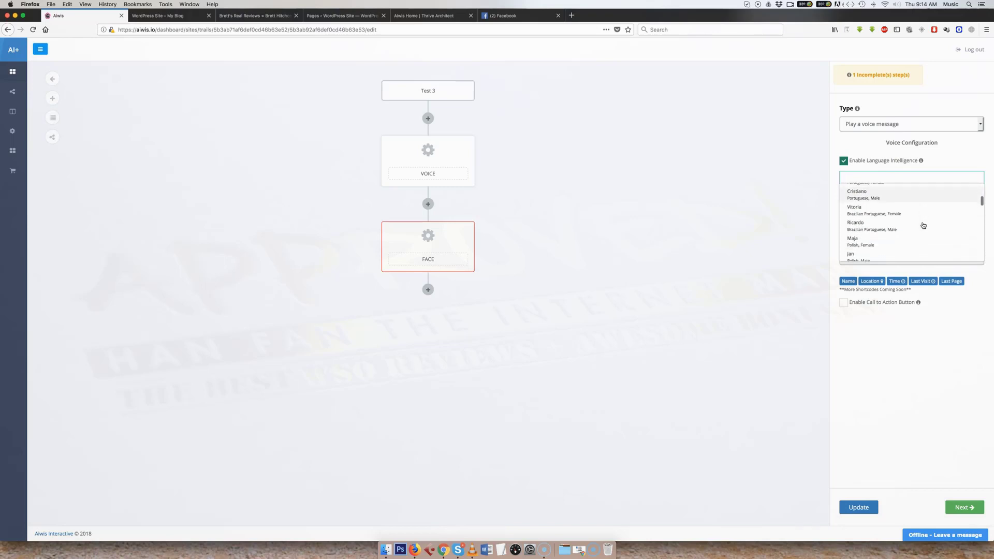
scroll(923, 225, down, 3)
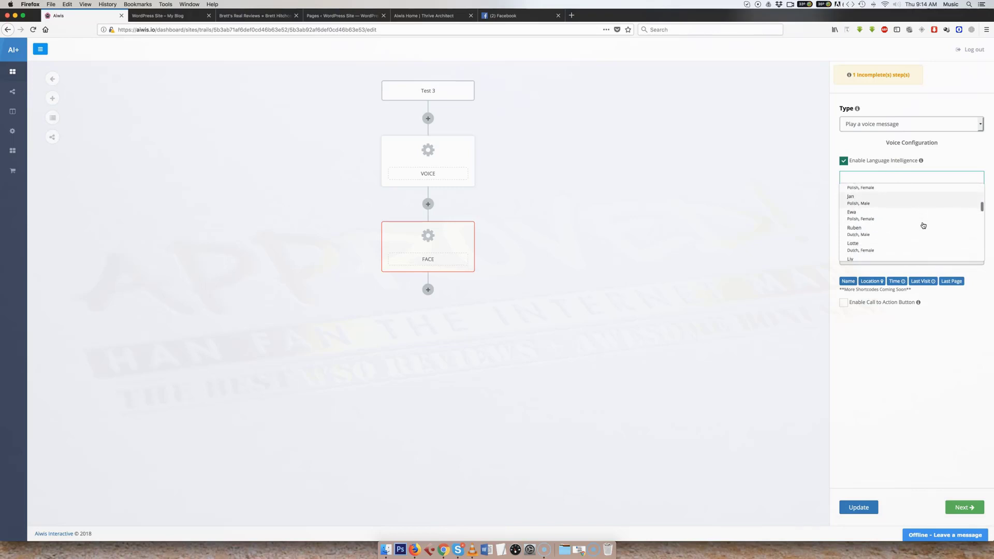
scroll(922, 225, down, 3)
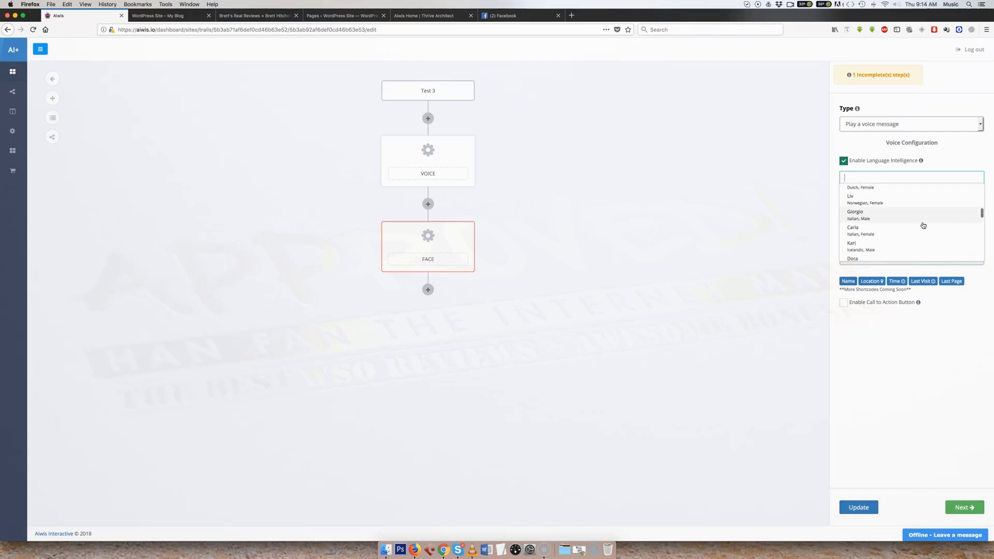
scroll(923, 225, down, 3)
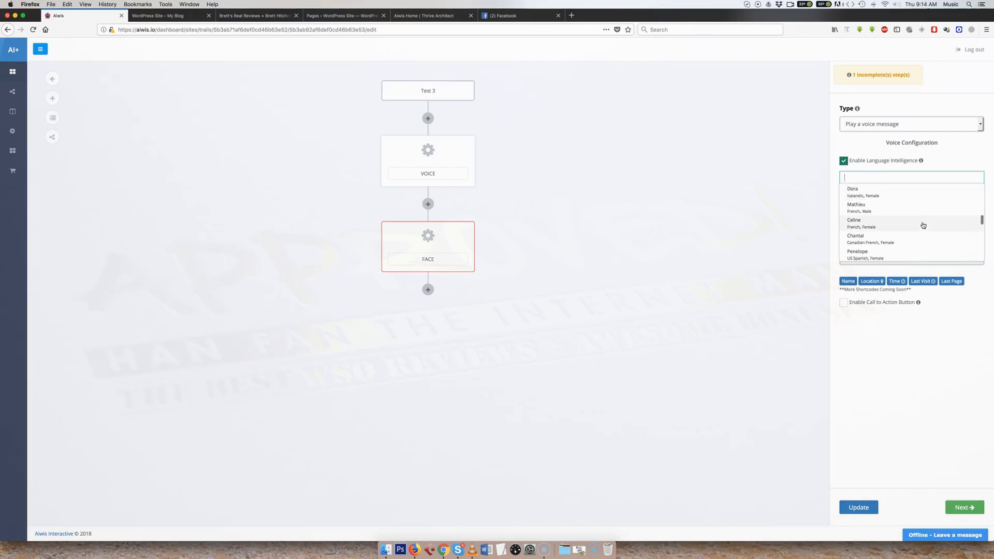
scroll(922, 225, down, 3)
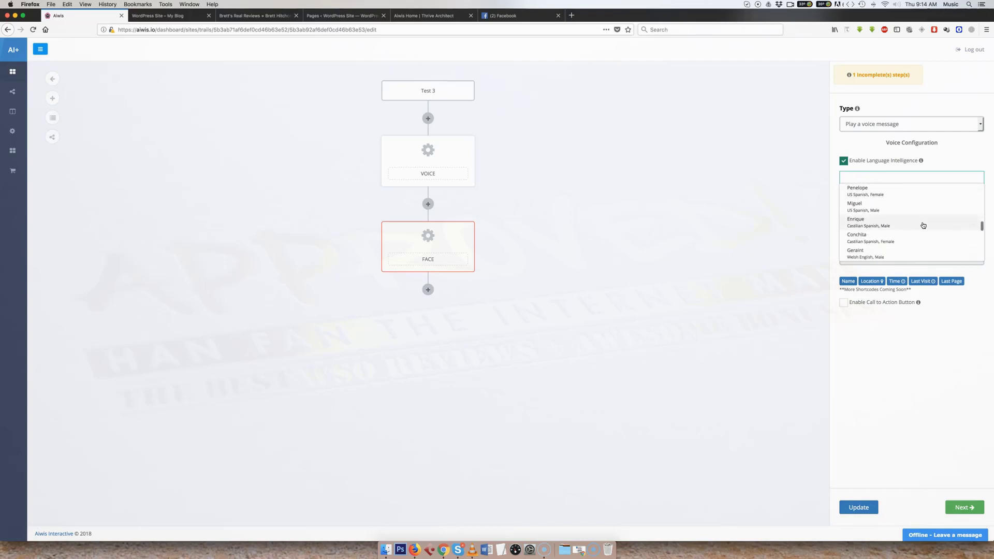
scroll(922, 225, down, 8)
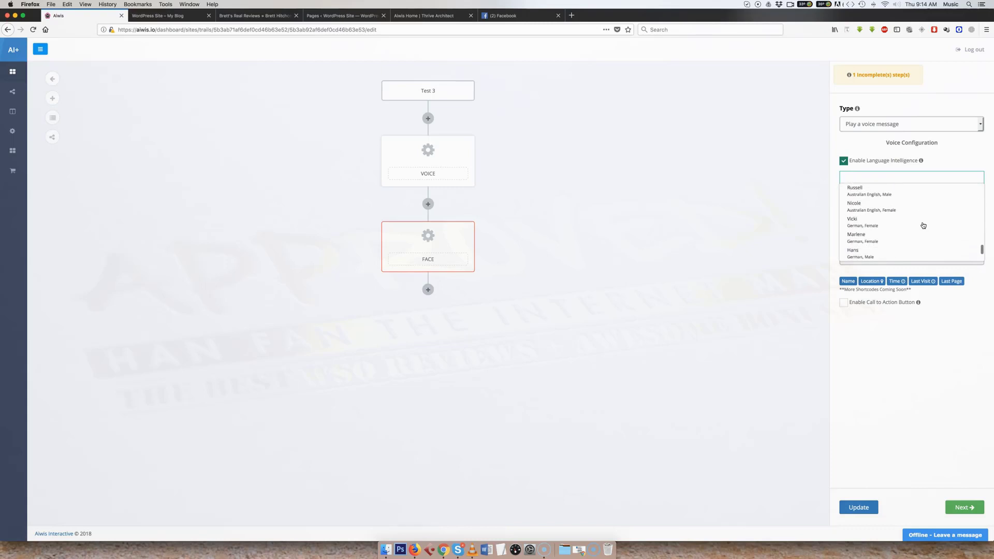
scroll(923, 225, down, 3)
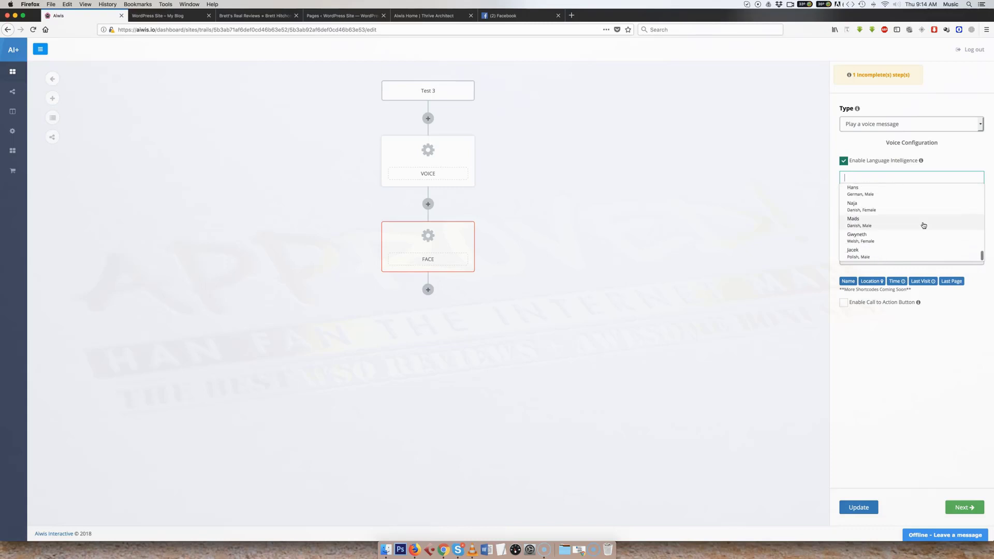
scroll(923, 225, down, 5)
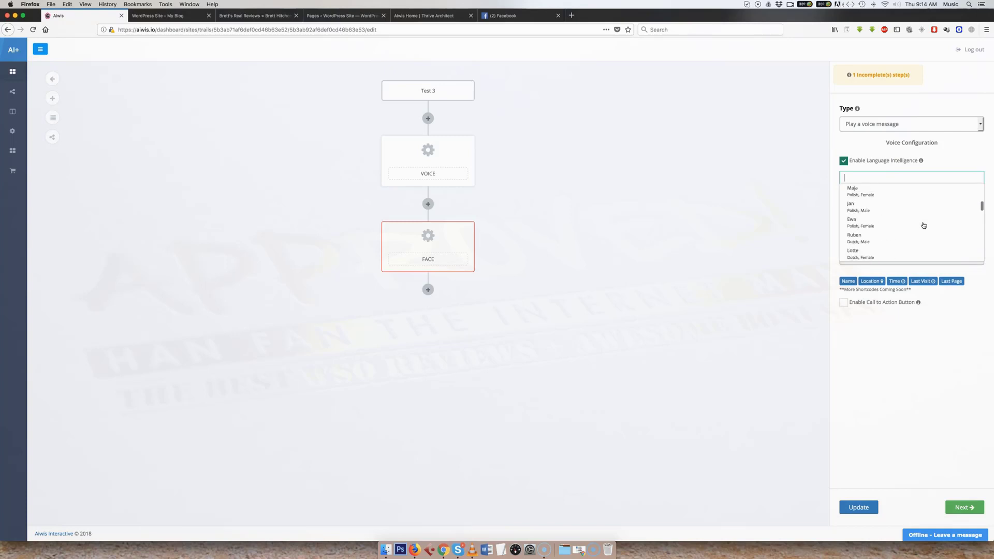
scroll(924, 225, up, 15)
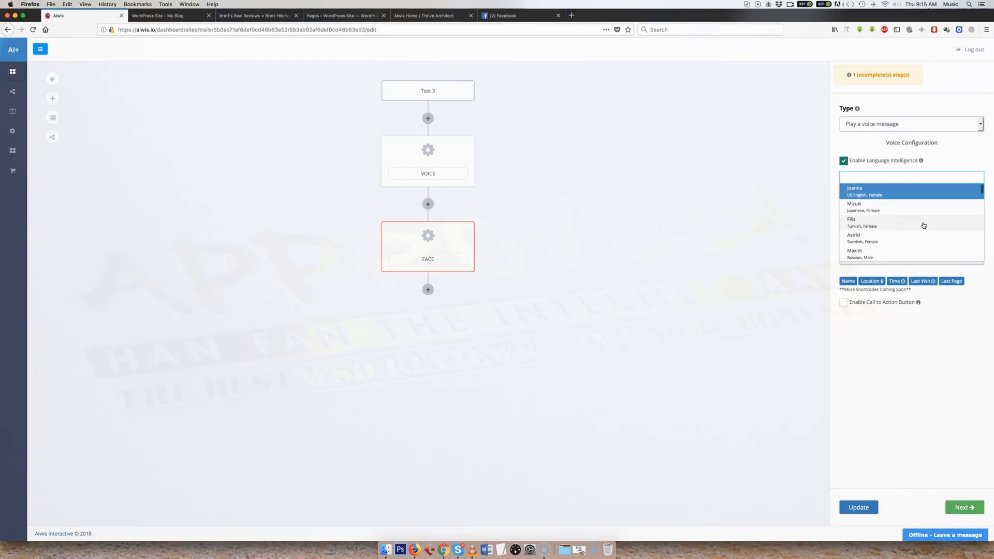
click(887, 195)
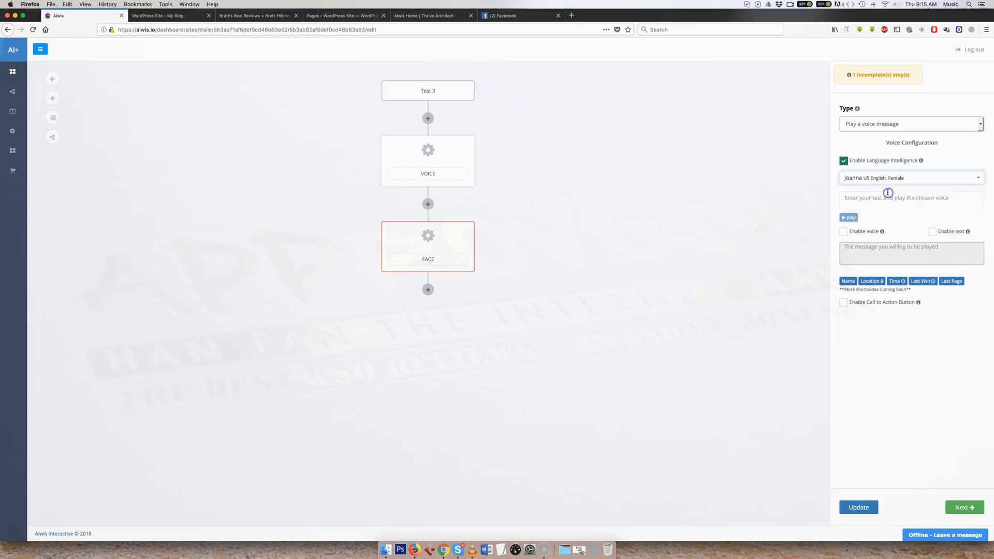
- Enter "Hello and welcome" as the voice test text, correcting its spelling, and play it in the chosen voice
click(891, 206)
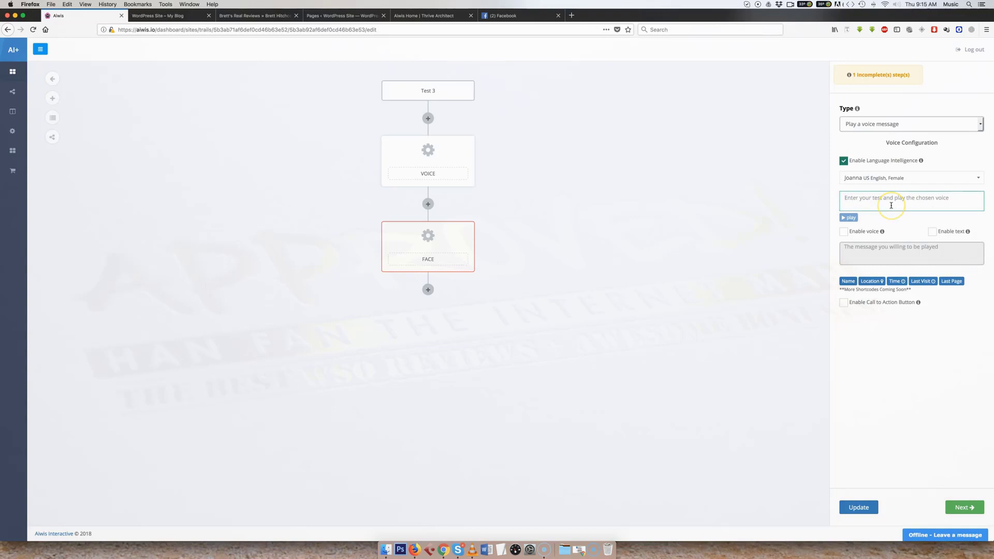
text(Hello and wlecome)
click(849, 218)
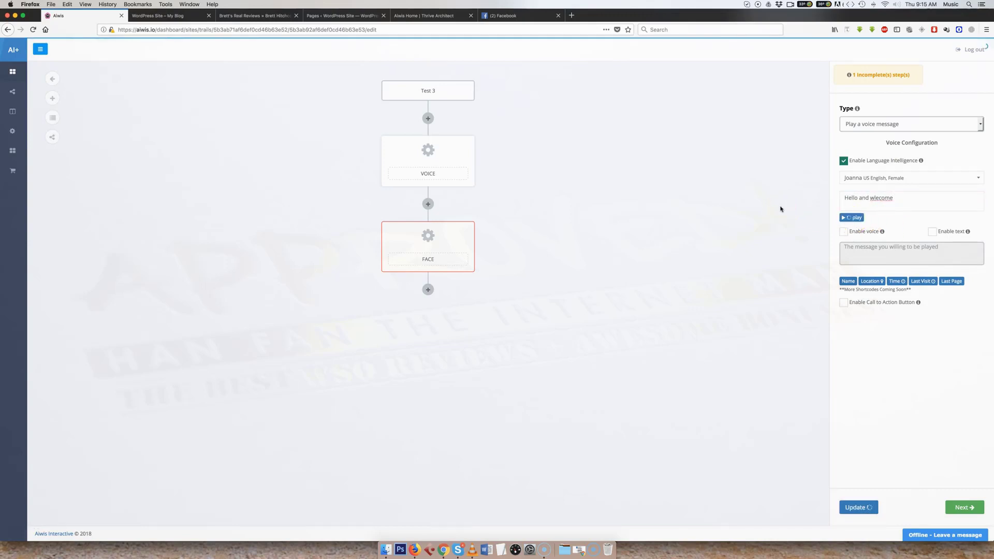
click(878, 200)
key(BackSpace)
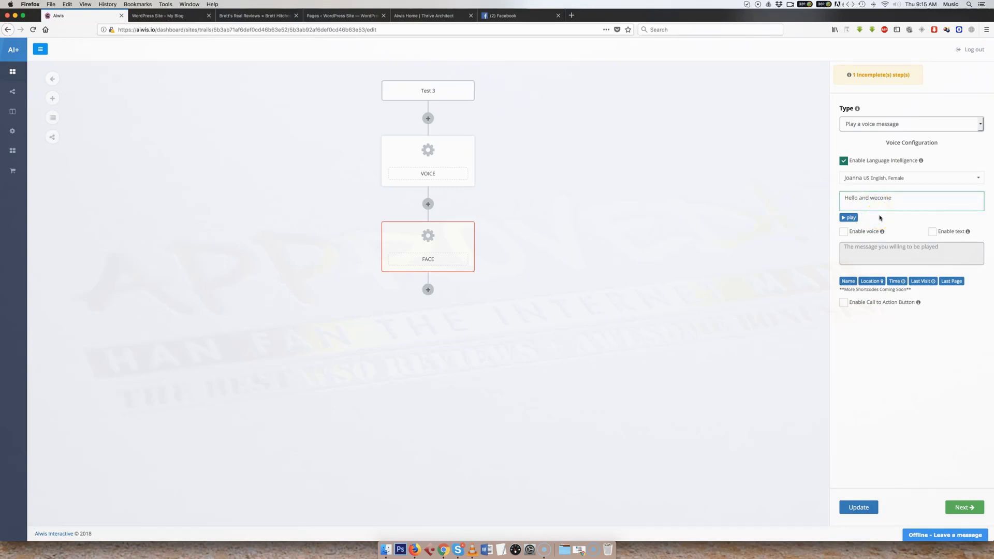
click(849, 218)
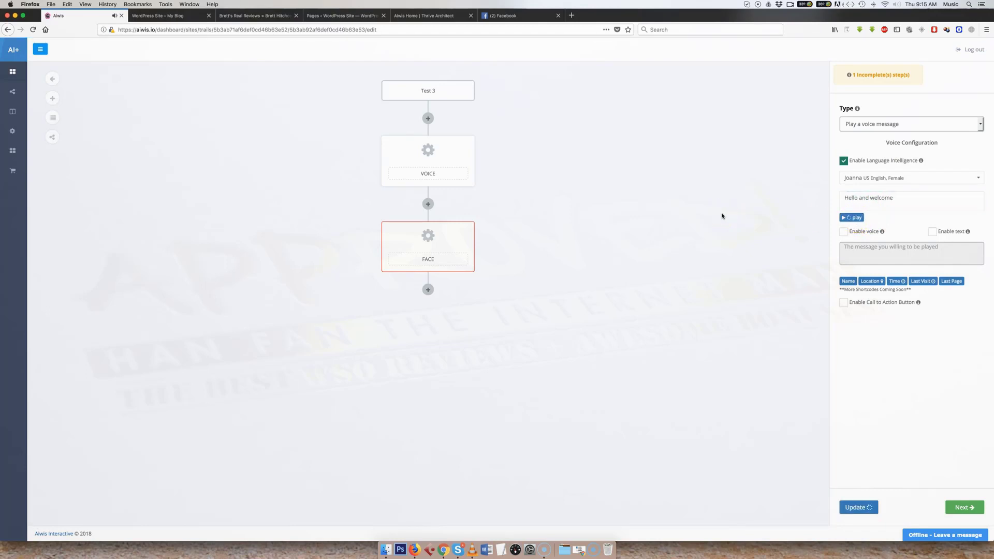
- Enable both voice and text for the message and check how message text appears on the demo site
click(843, 232)
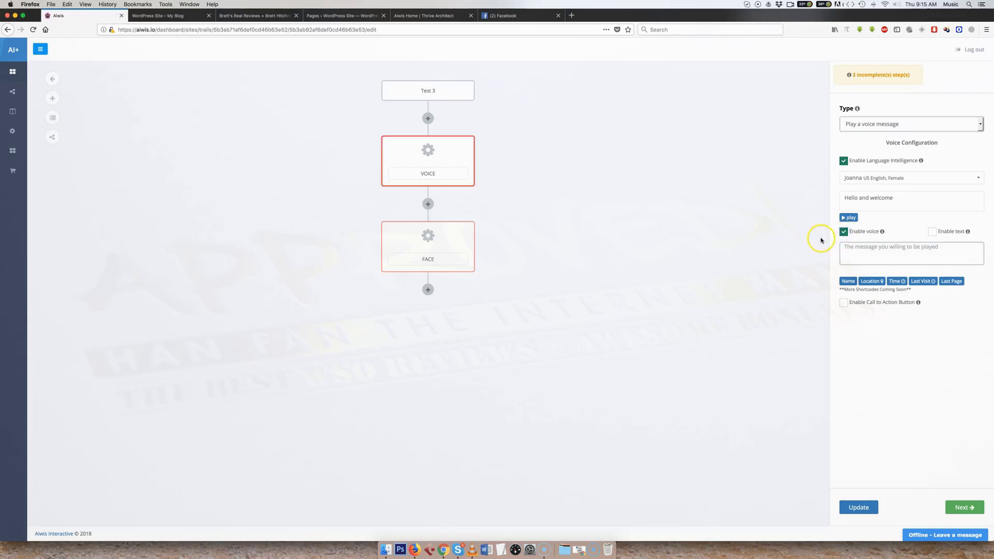
click(932, 233)
click(184, 17)
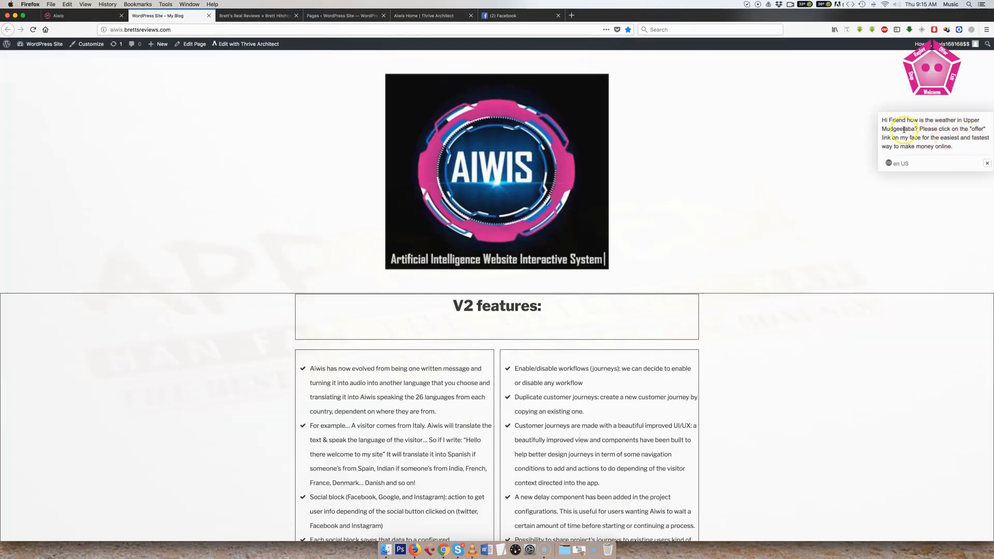
click(101, 15)
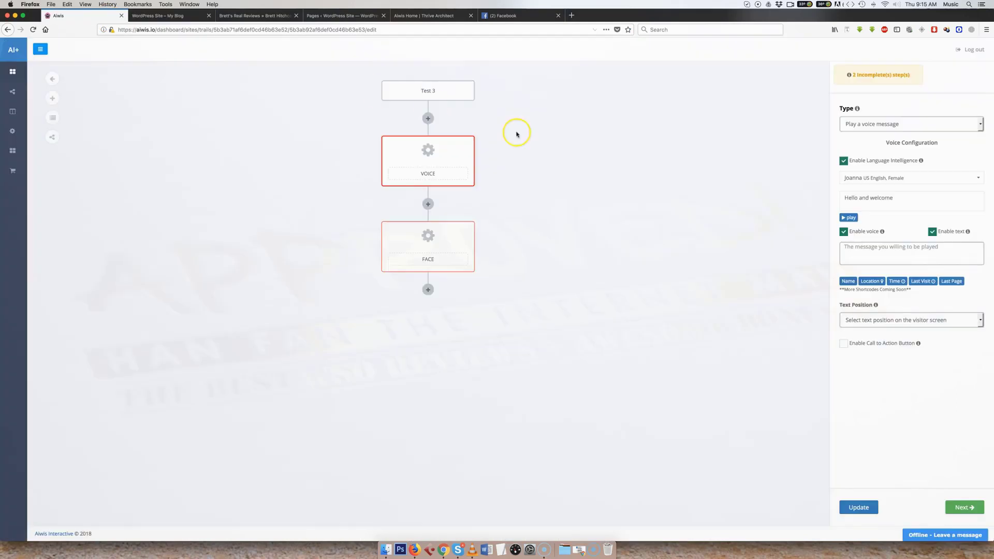
- Clear the voice test text and move to the field for the message to play
drag(896, 195, 781, 195)
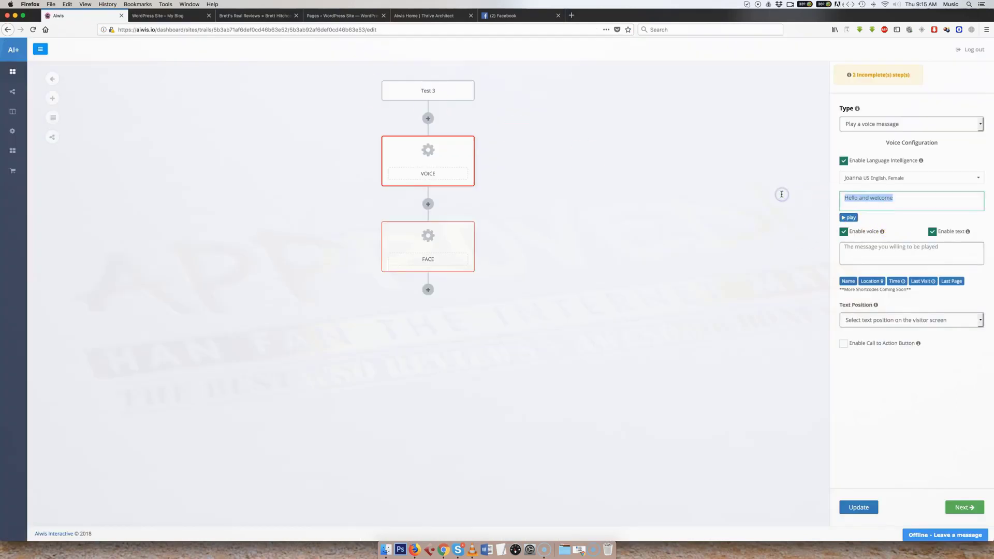
key(BackSpace)
click(854, 249)
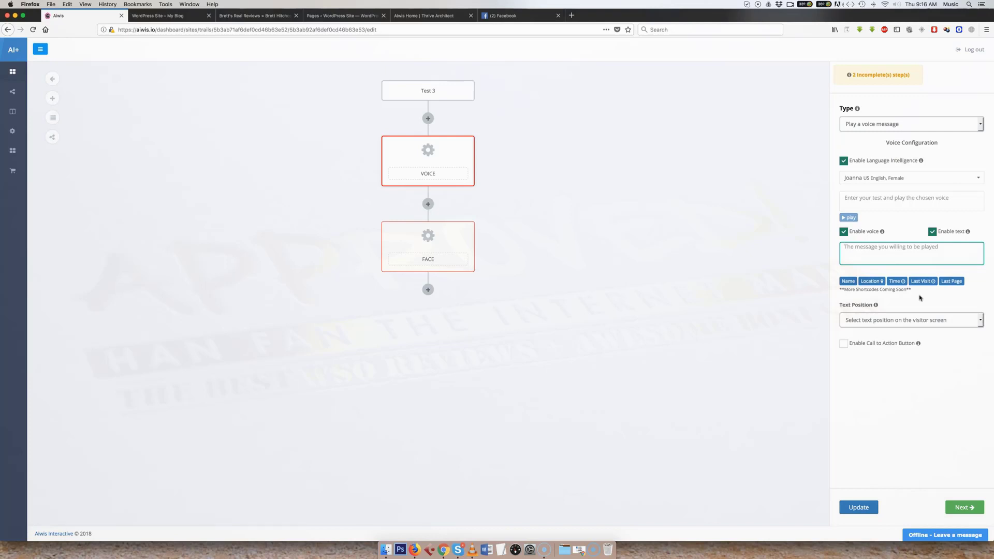
- Examine the personalised greeting beside the face on the demo site and the text position options for the voice message
click(171, 15)
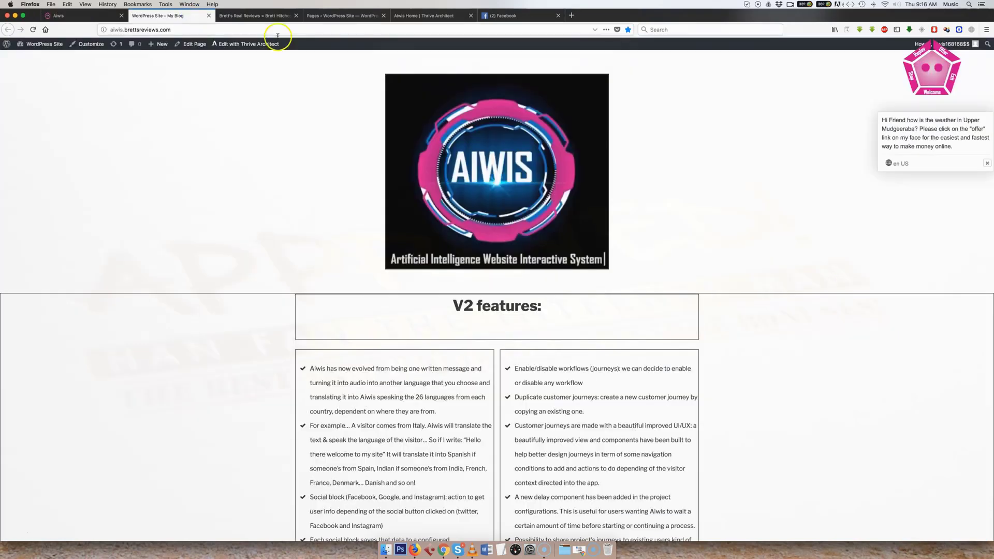
click(888, 119)
drag(892, 119, 905, 119)
click(898, 129)
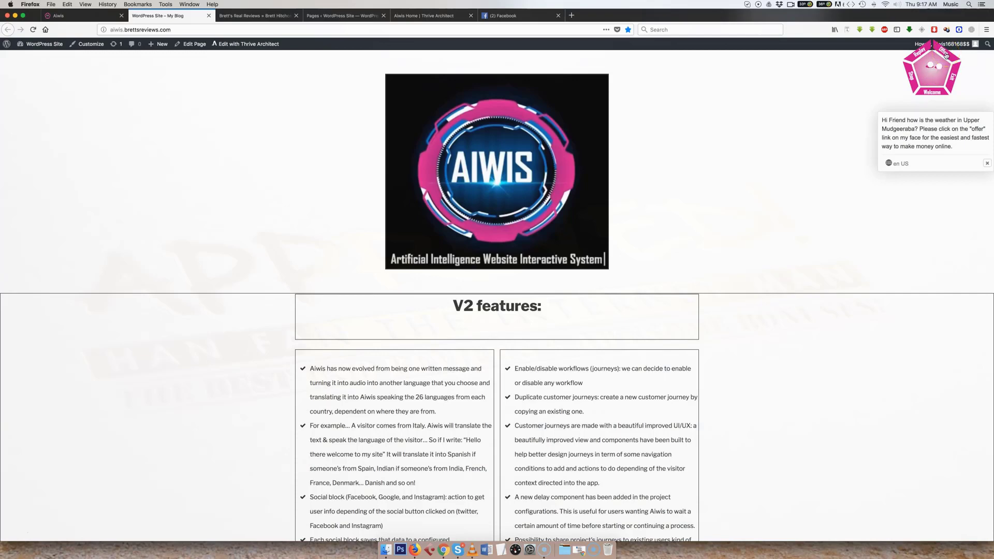
click(80, 17)
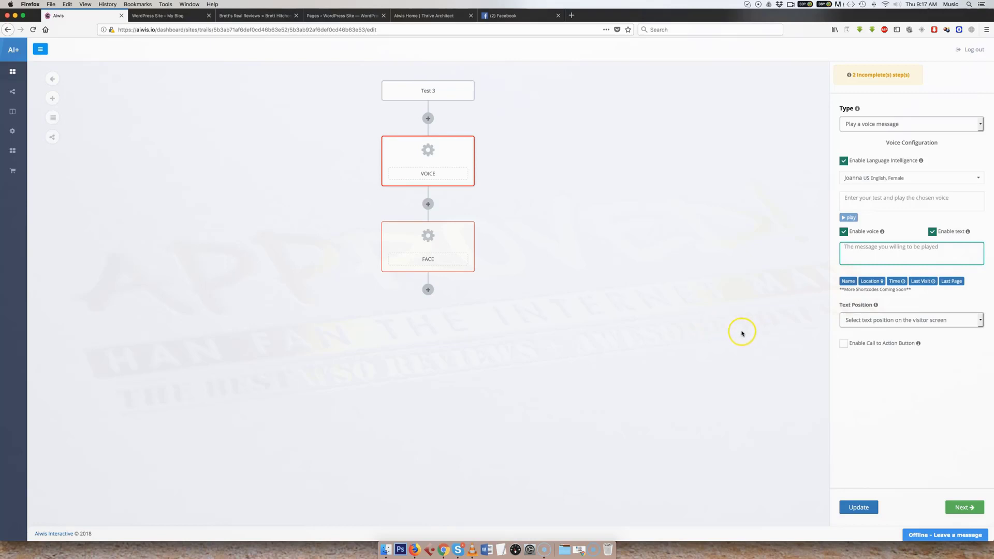
click(878, 321)
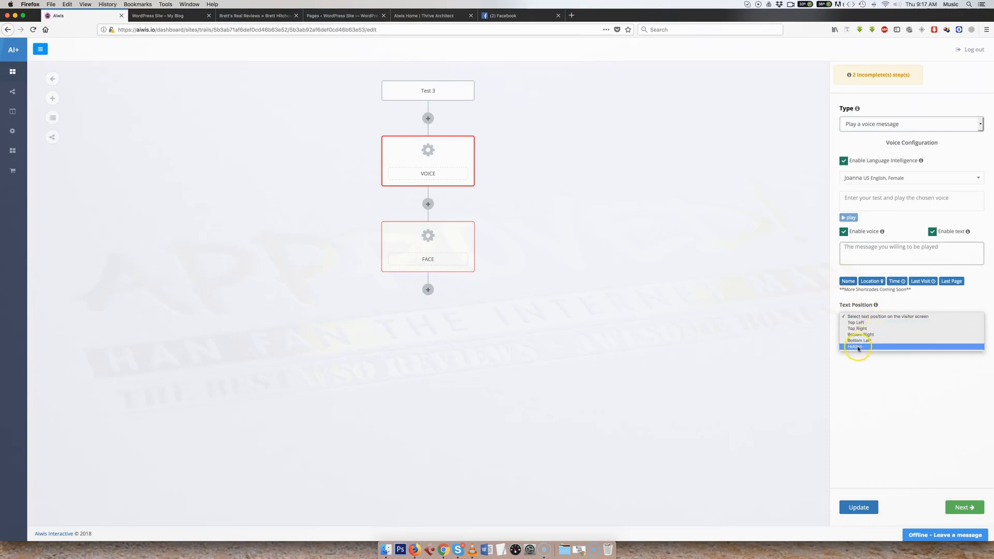
click(770, 331)
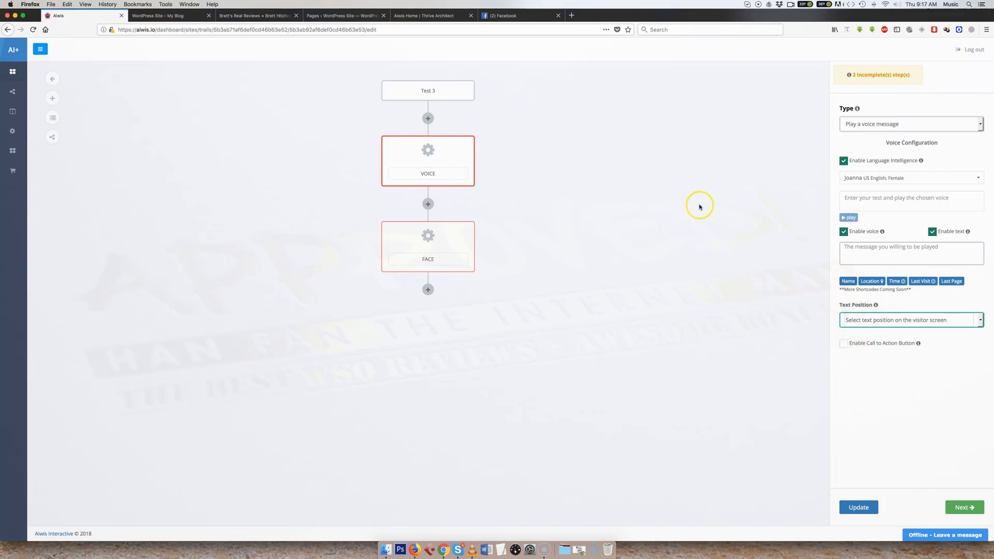
- Set the face step to replay Voice 1
click(454, 239)
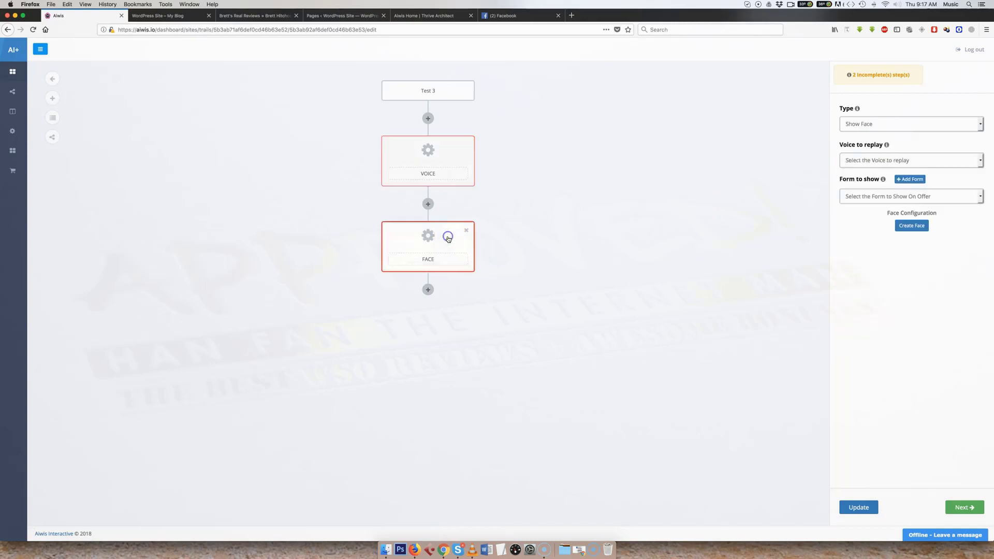
click(874, 161)
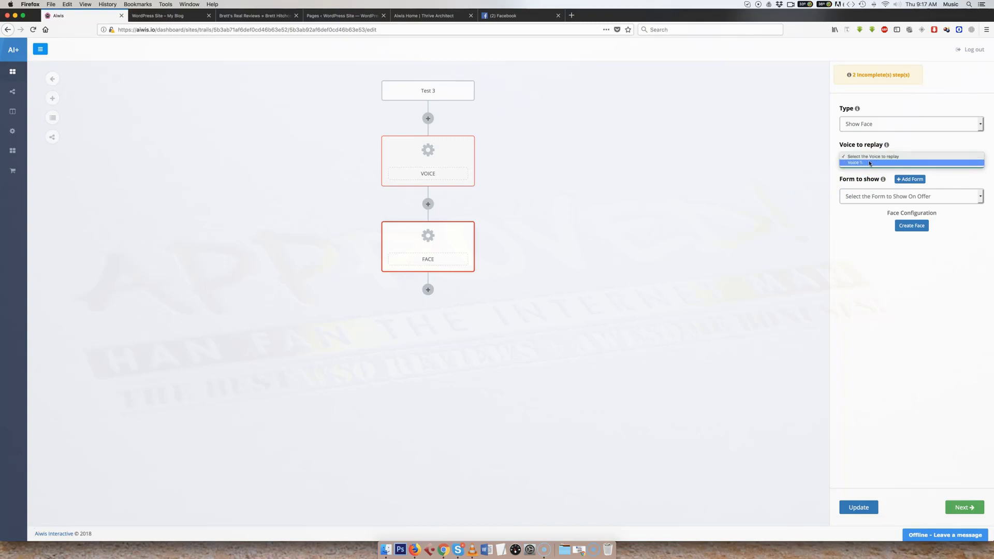
click(869, 163)
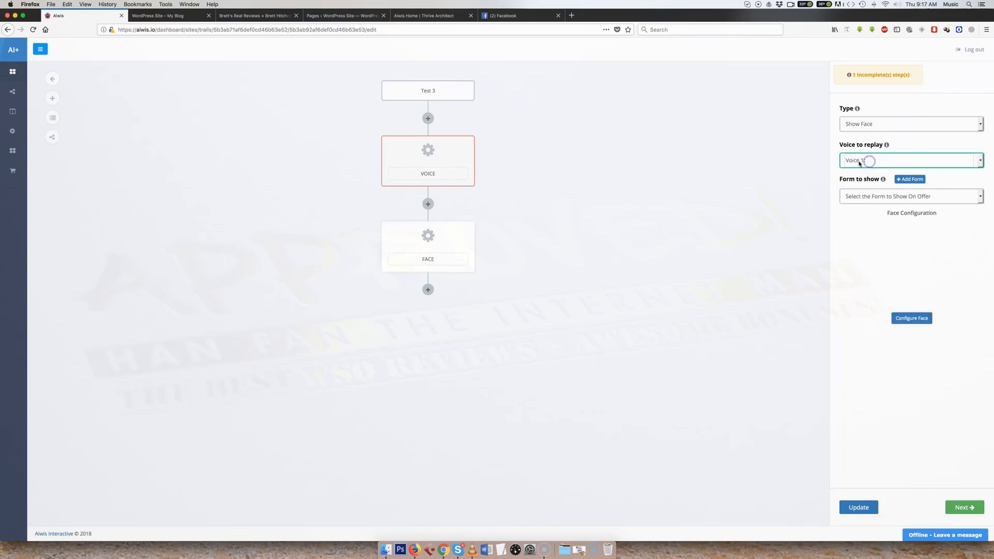
- Add an optin form for the face to show and view the autoresponder configurations, leaving them unchanged
click(910, 179)
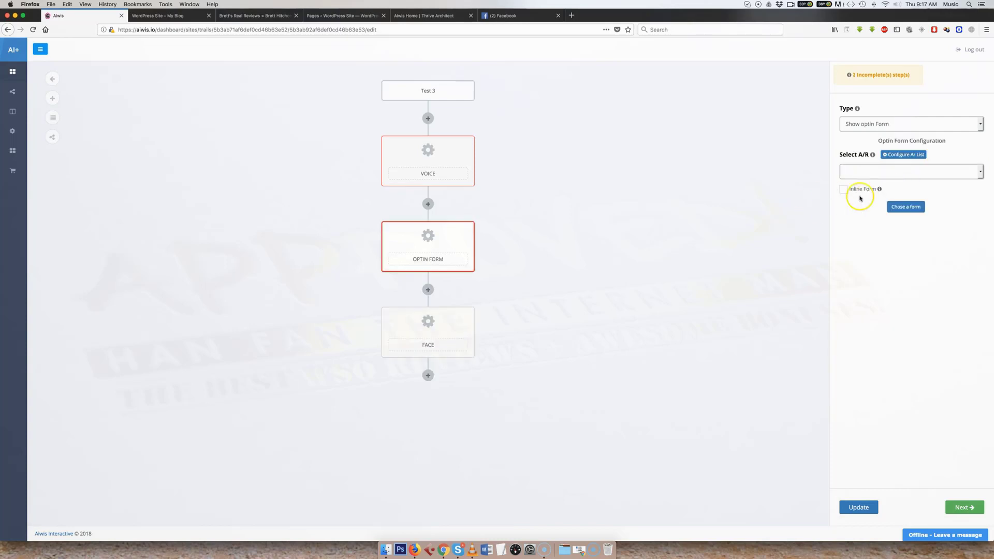
click(901, 155)
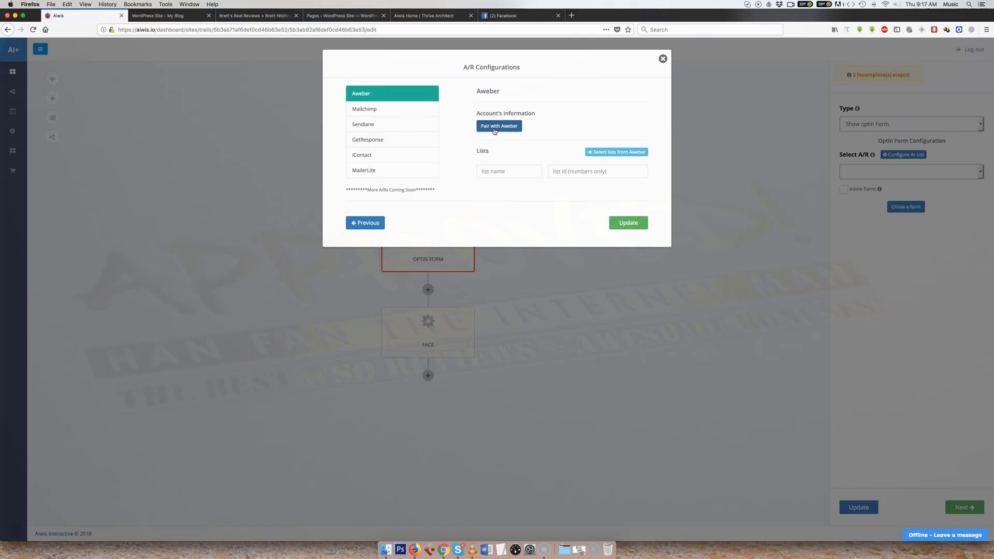
click(663, 59)
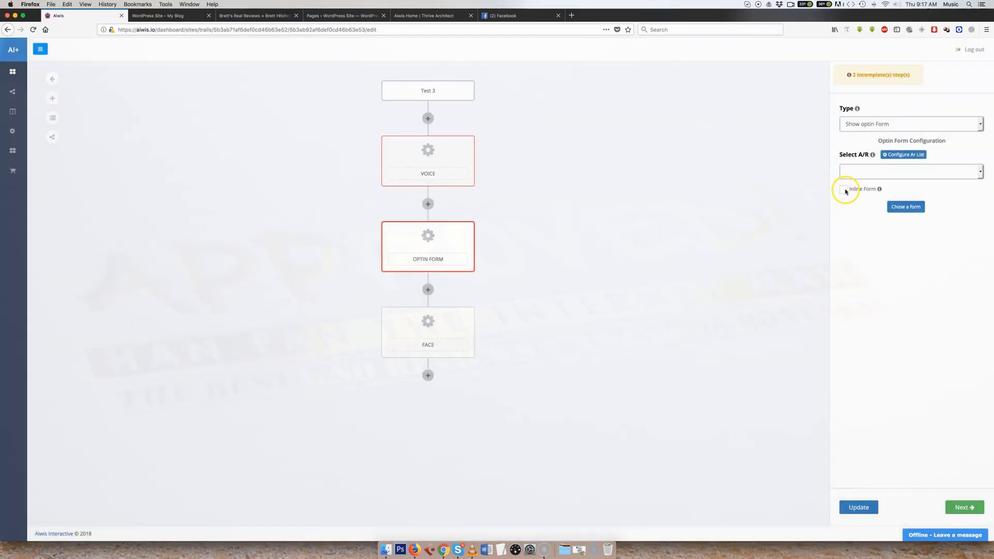
- Select Aweber as the optin form's autoresponder and make it an inline form
click(871, 173)
click(866, 187)
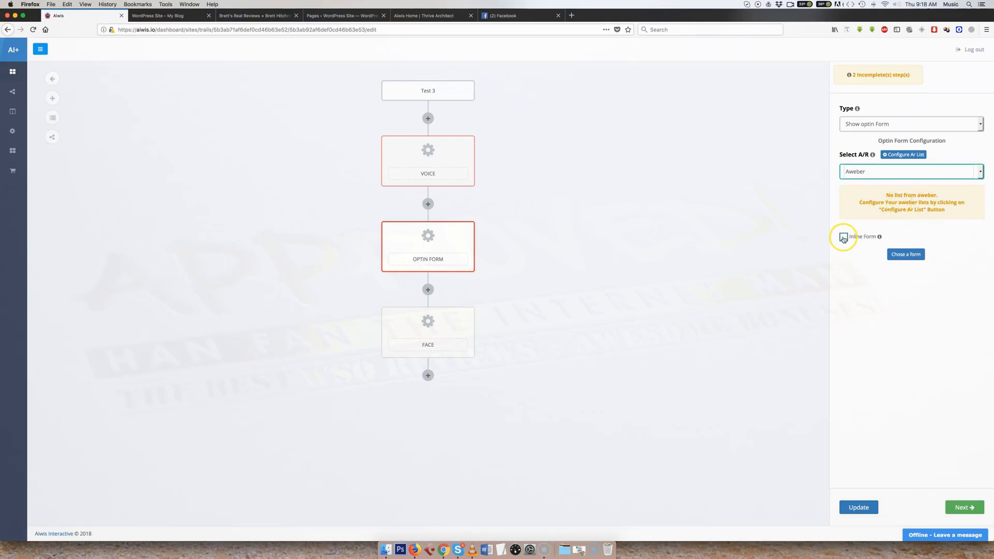
click(843, 237)
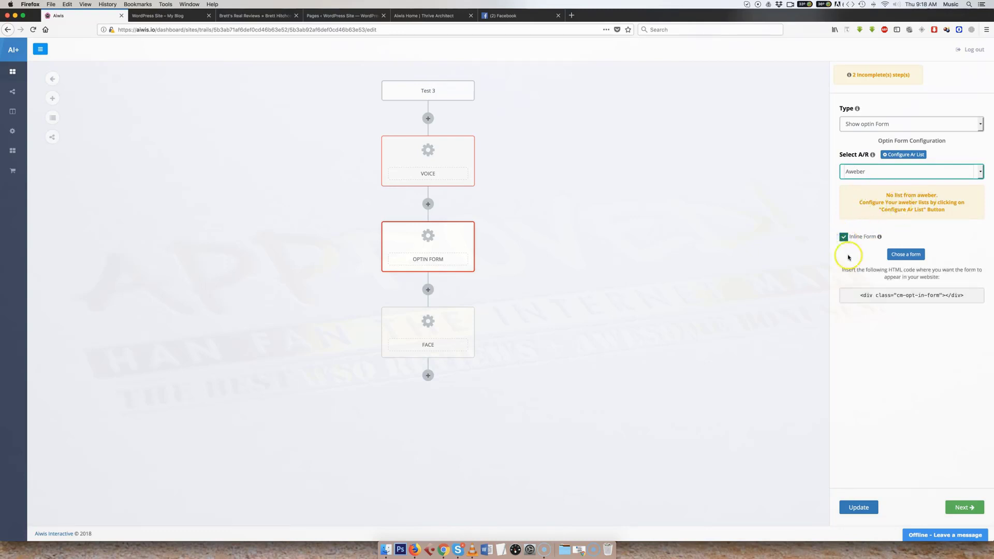
- Examine the ready-made optin form templates and close the form picker without choosing one
click(911, 256)
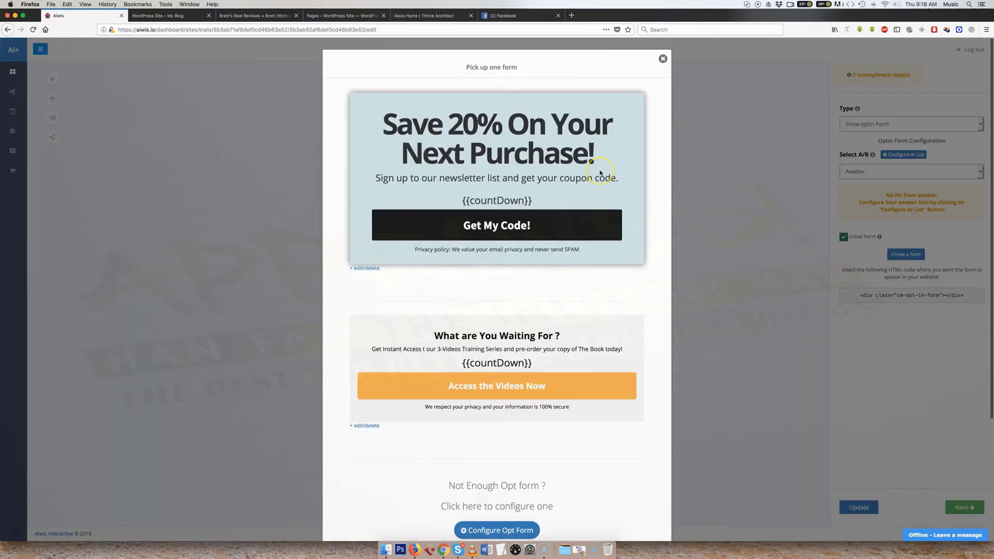
scroll(600, 173, down, 3)
scroll(599, 171, up, 3)
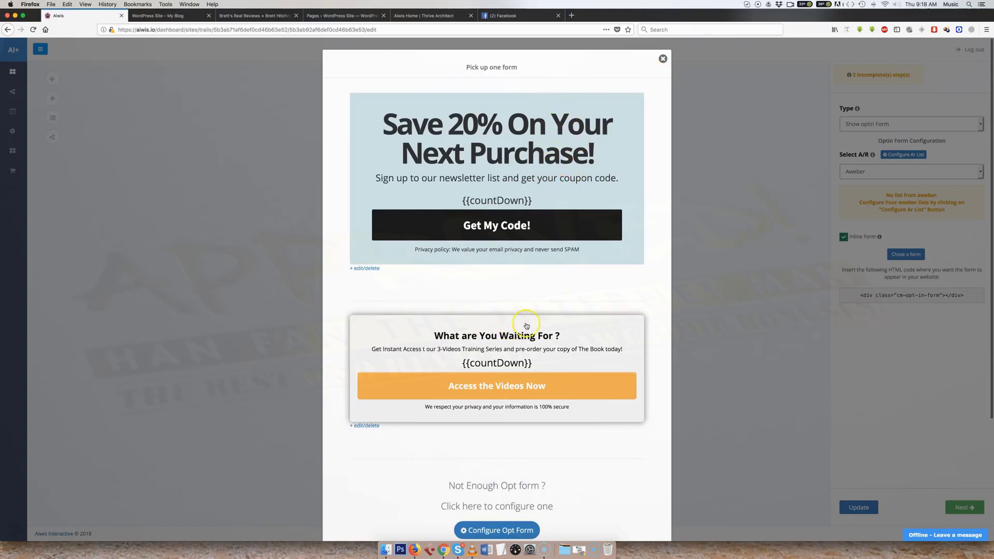
click(662, 59)
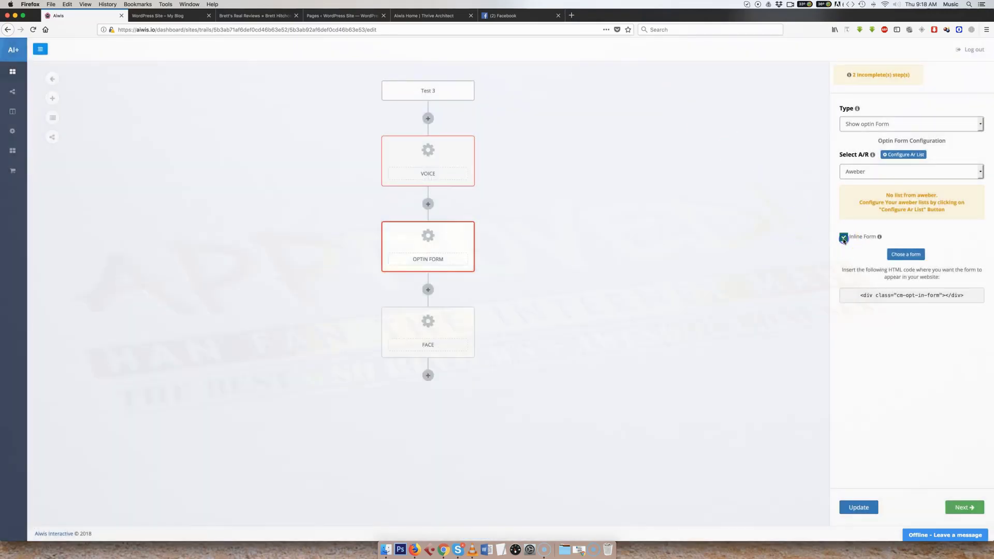
- Select the inline form's HTML embed code, and turn off the inline option for the optin form
click(843, 237)
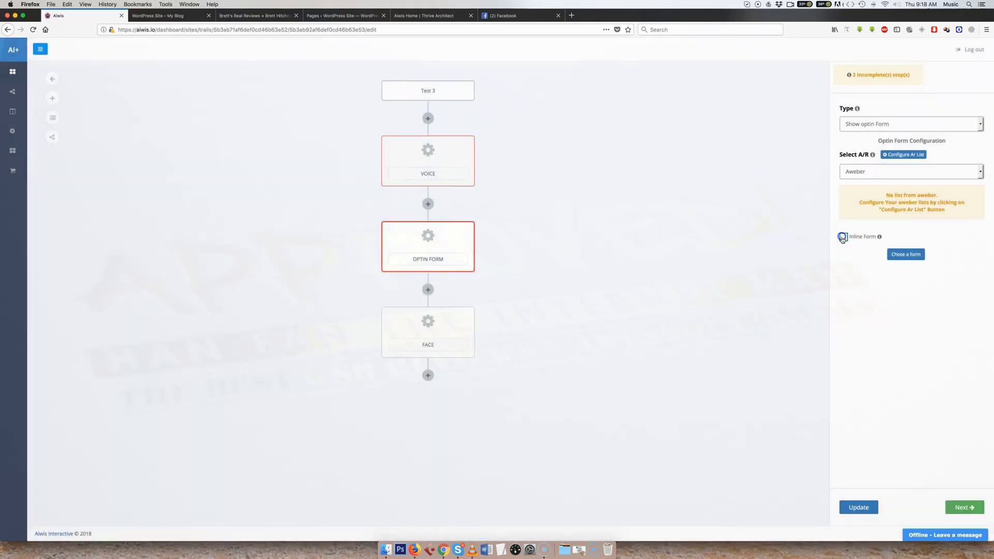
click(843, 237)
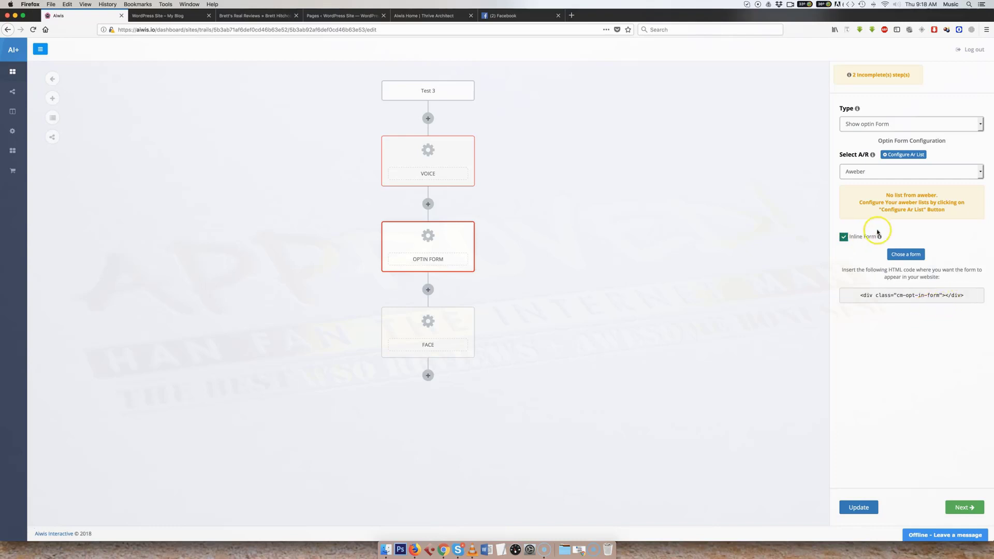
click(964, 295)
drag(964, 295, 847, 295)
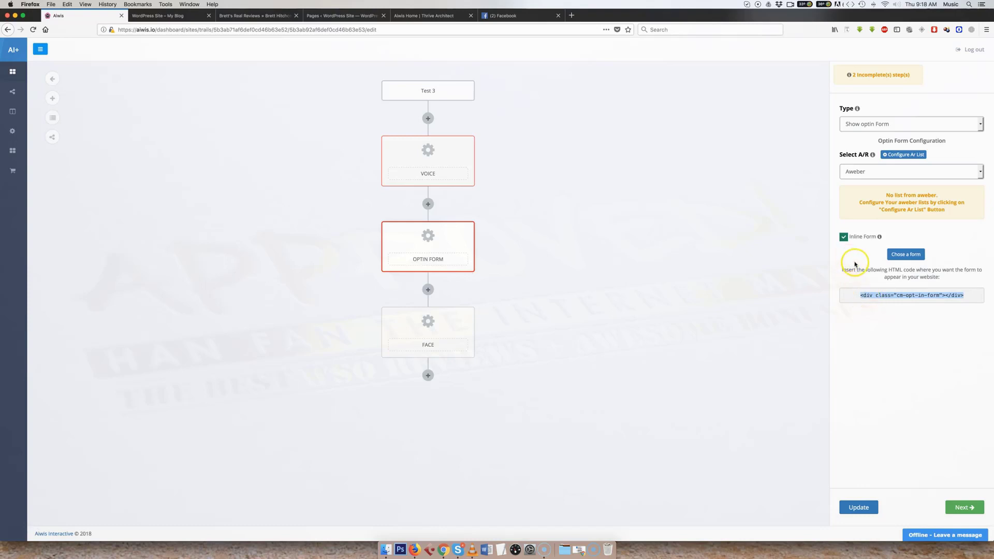
click(843, 238)
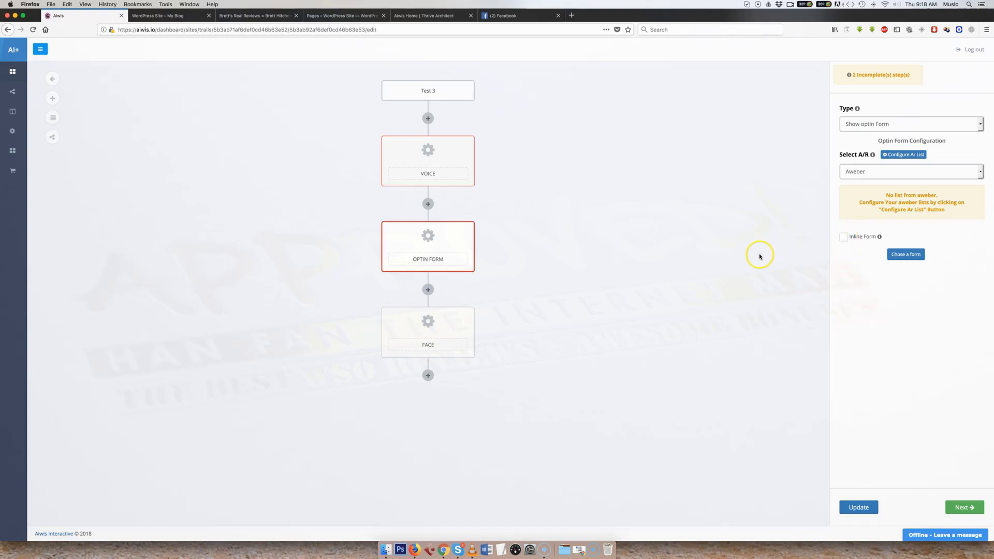
- Open the face step's configuration, try the Top Left position and set the face position to Bottom Right
click(441, 326)
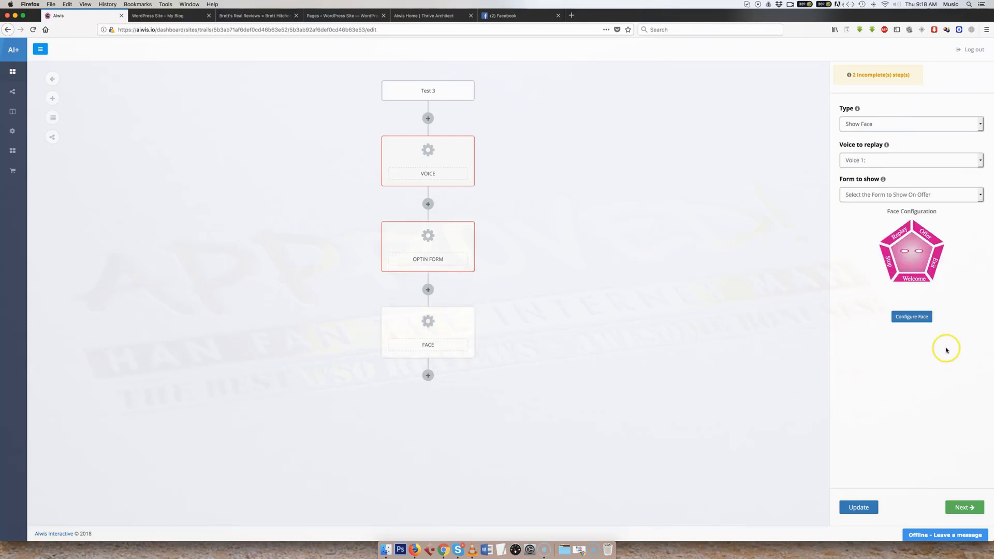
click(910, 316)
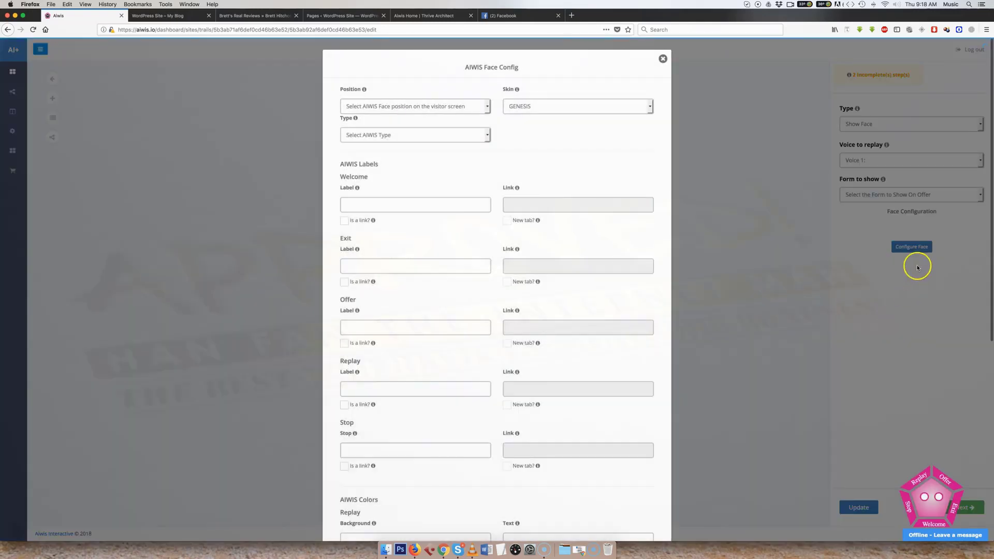
click(410, 107)
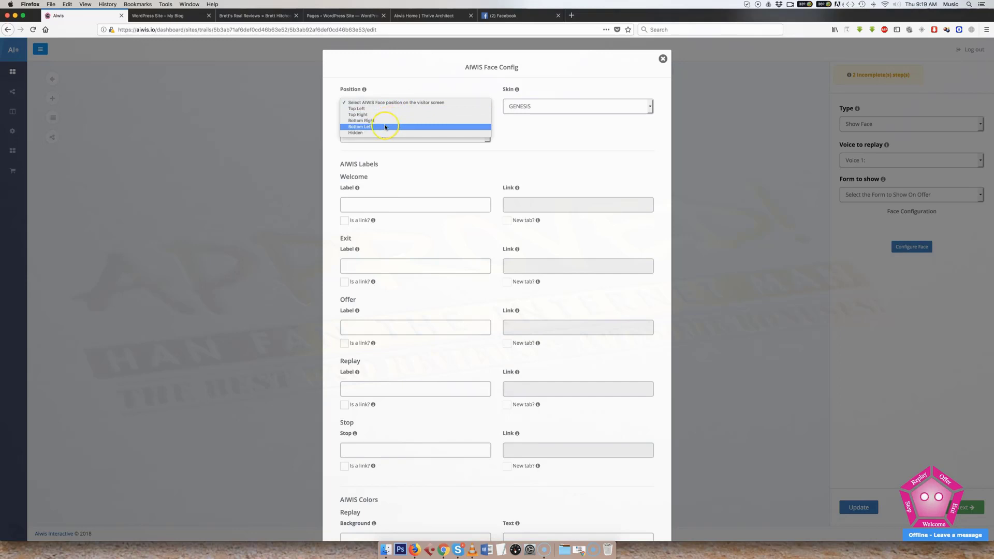
click(387, 115)
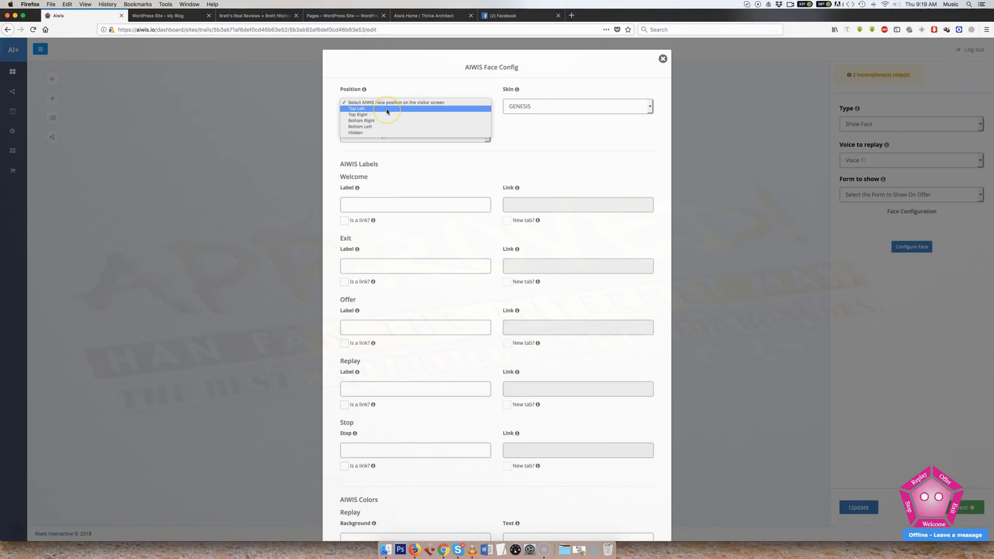
click(387, 110)
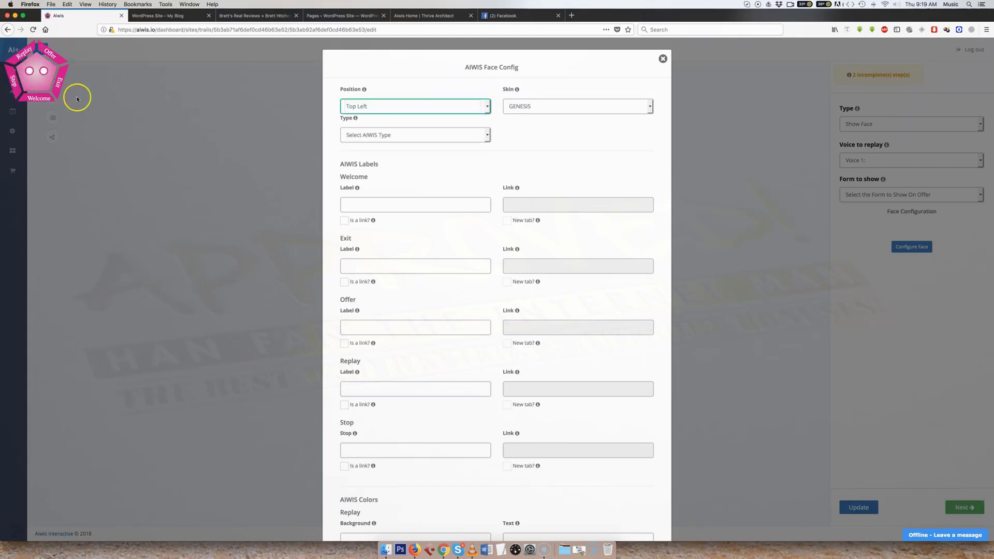
click(395, 108)
click(387, 115)
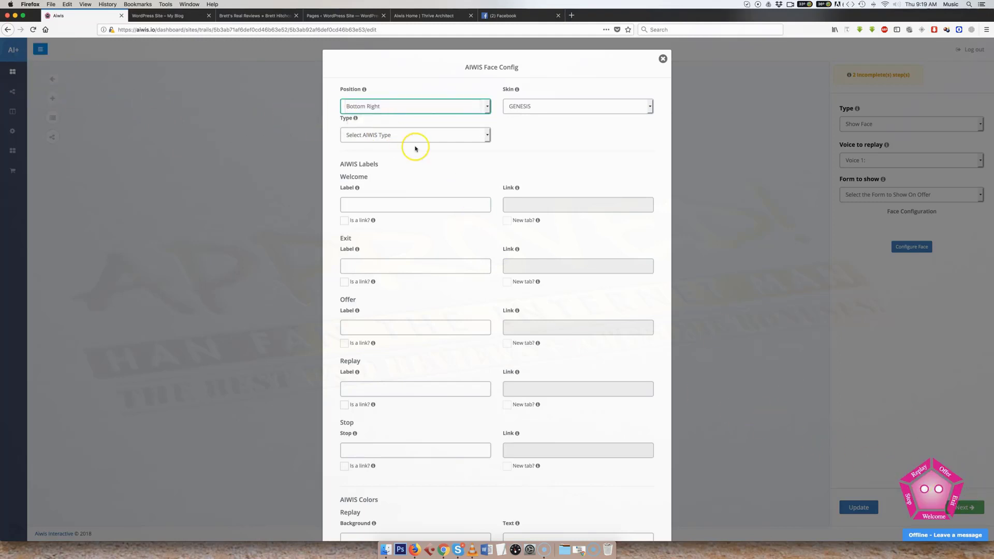
- Preview the AMY, LAN, ISABEL, SPROCKET and WILLIAM skins on the face, and return to GENESIS
click(534, 110)
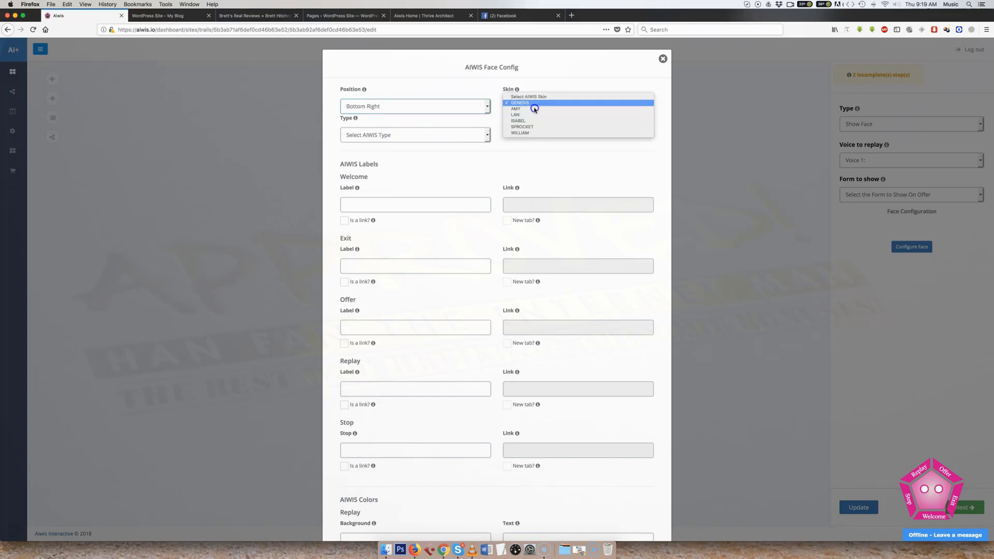
click(533, 109)
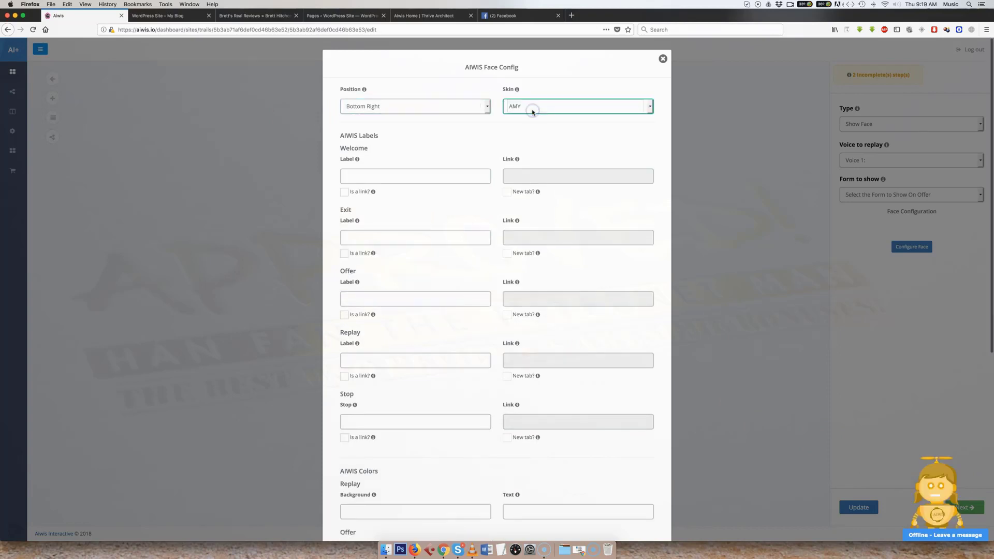
click(542, 110)
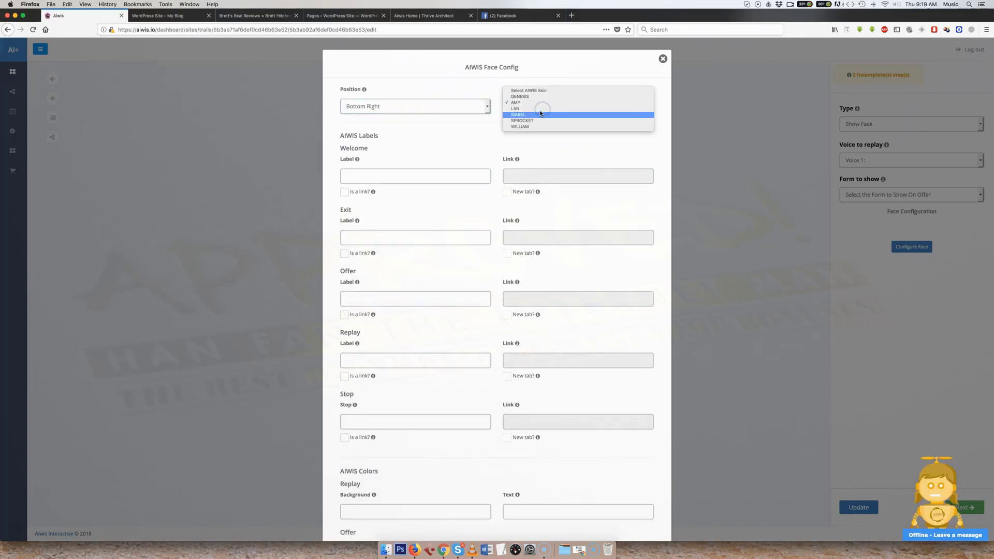
click(539, 110)
click(539, 106)
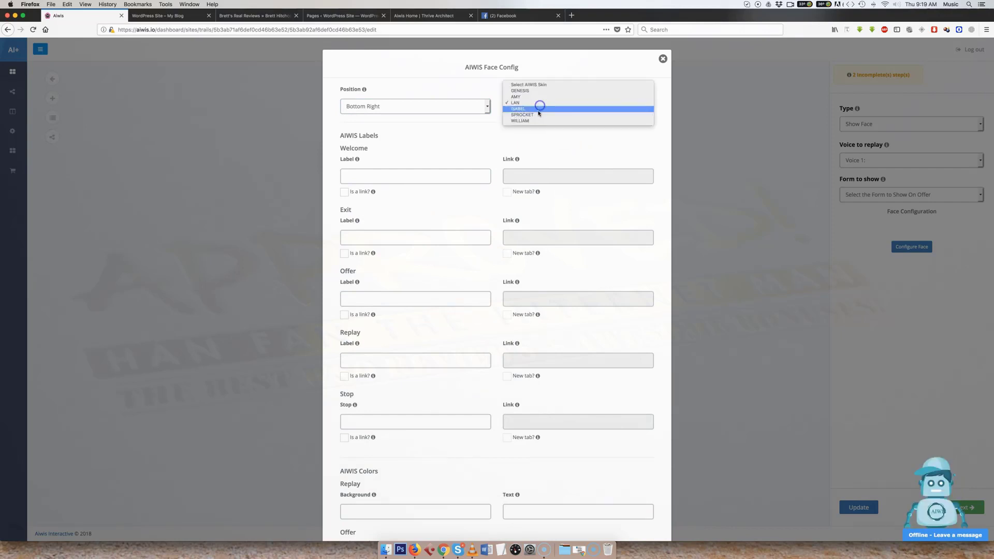
click(537, 110)
click(540, 106)
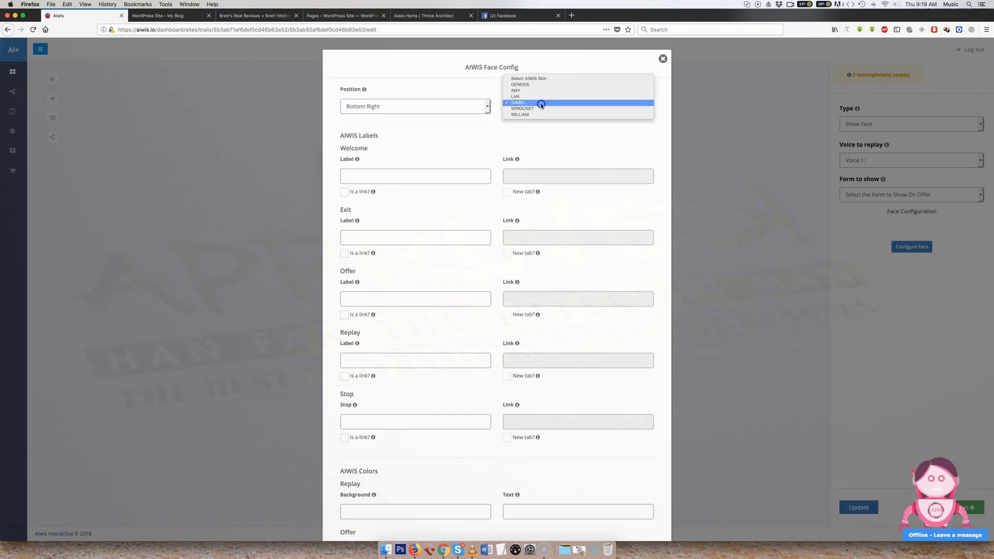
click(536, 109)
click(536, 107)
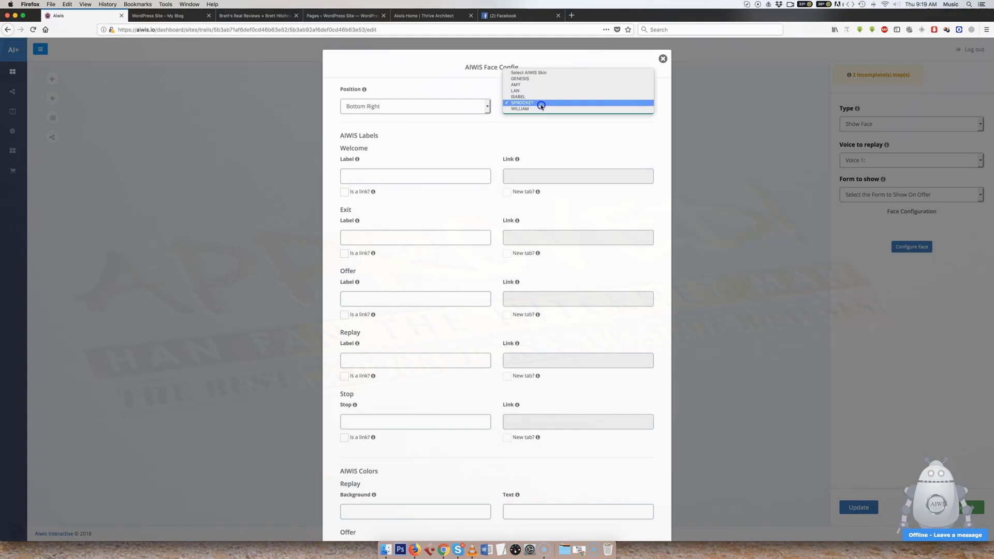
click(537, 111)
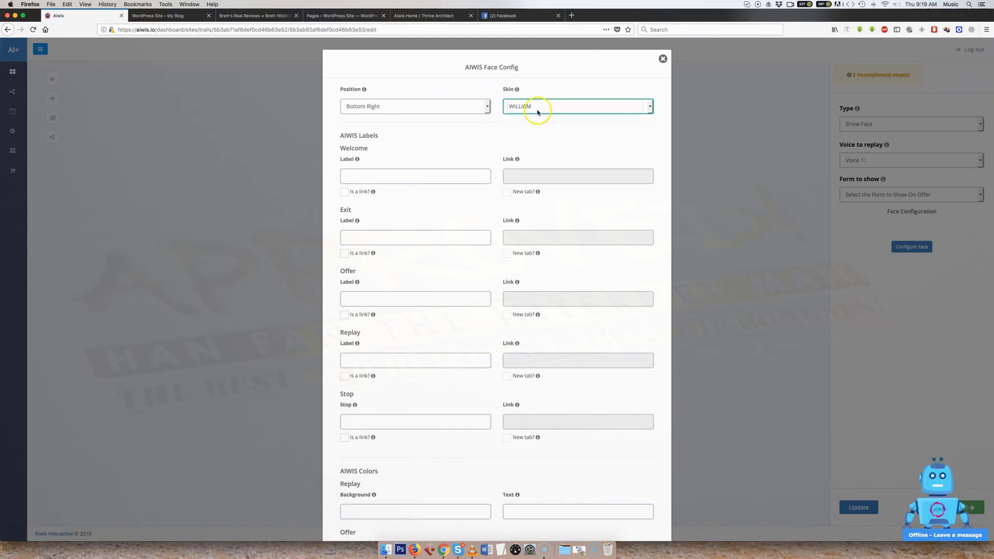
click(537, 112)
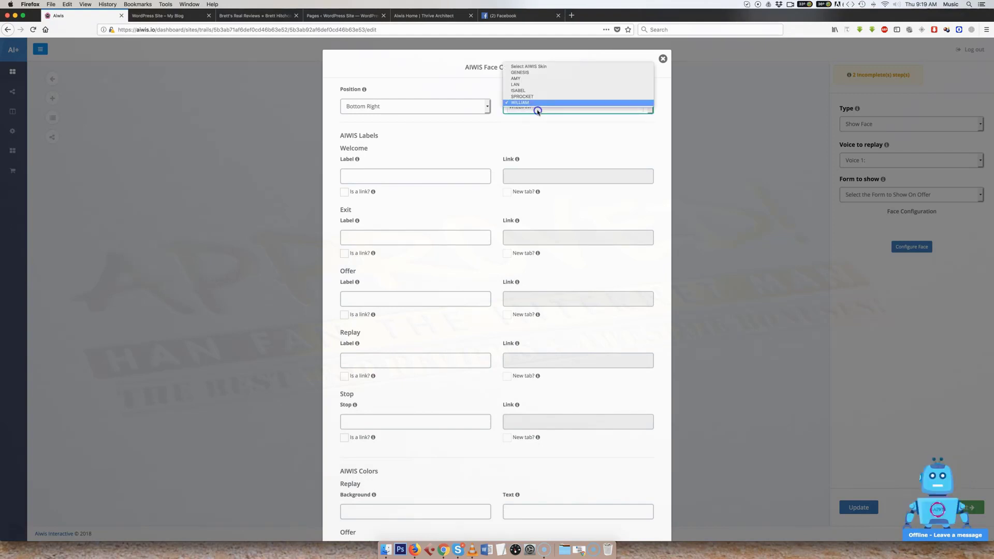
click(540, 72)
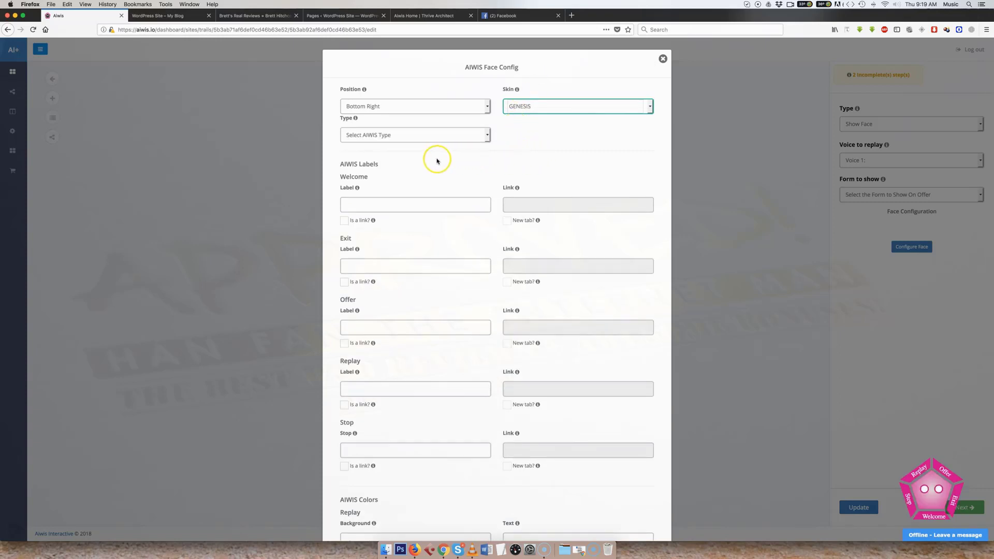
- Compare the Male and Female types for the GENESIS face and set the type to Female
click(397, 136)
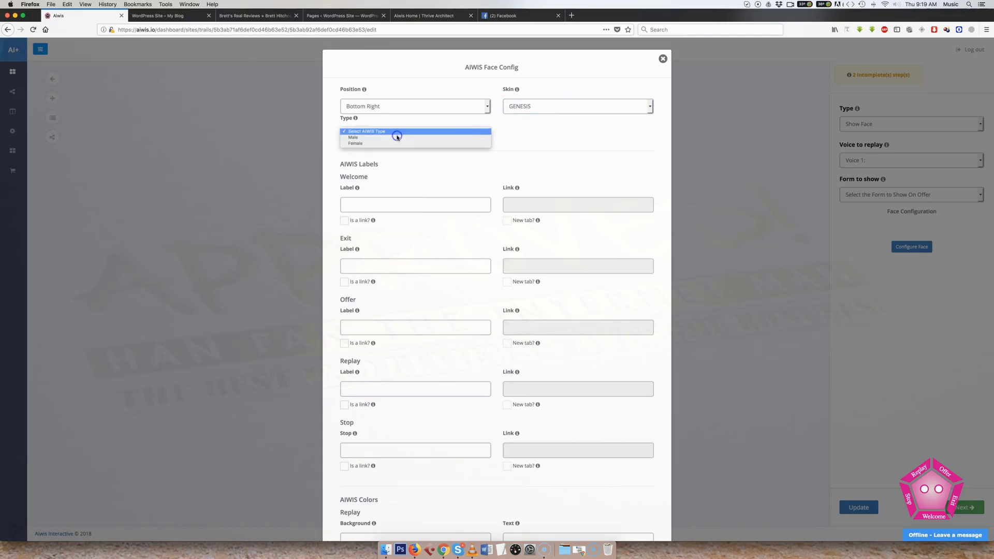
click(391, 137)
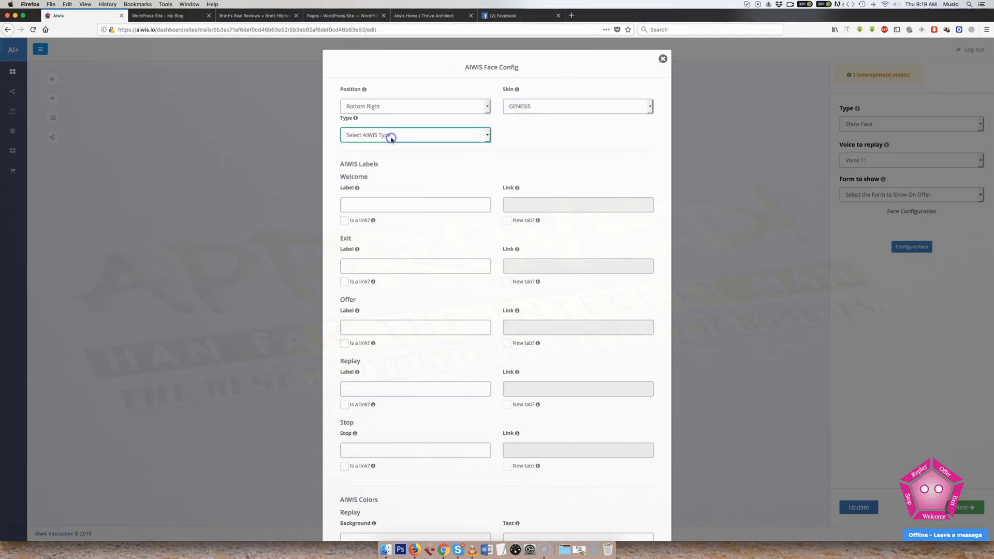
click(398, 136)
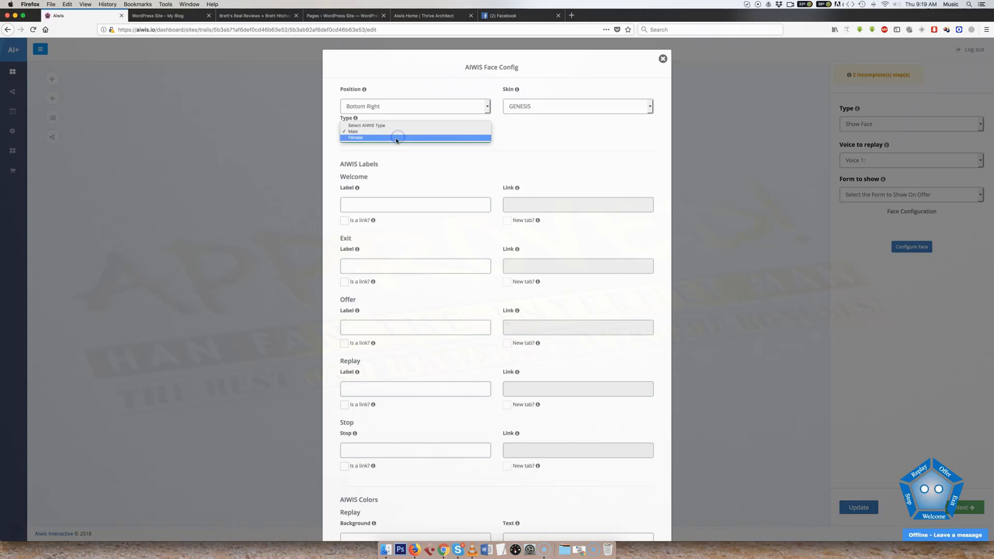
click(397, 137)
click(423, 165)
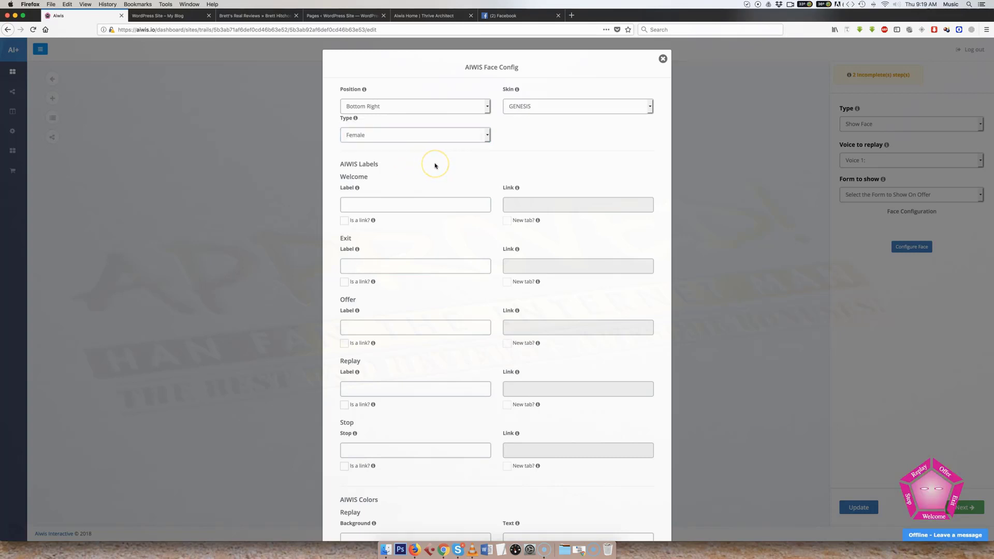
click(408, 137)
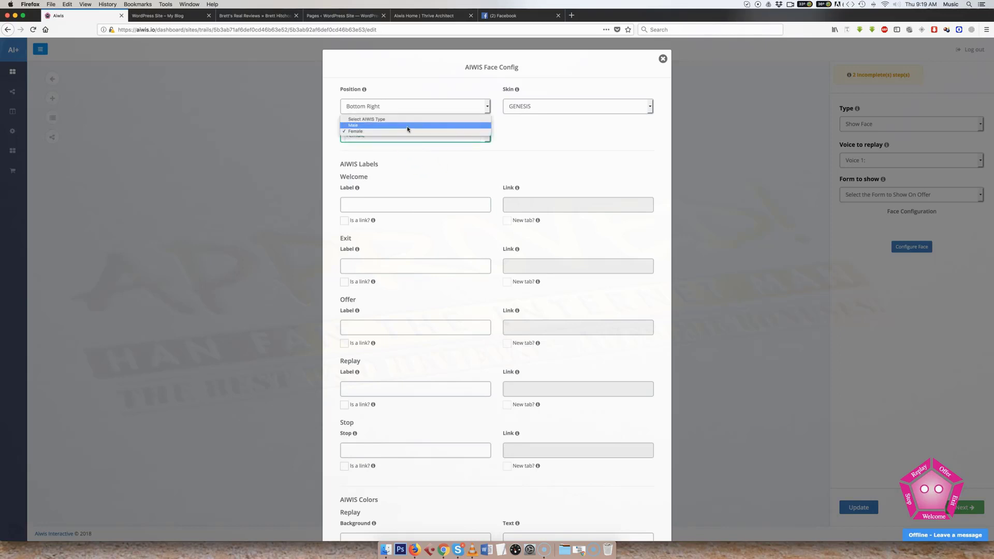
click(408, 125)
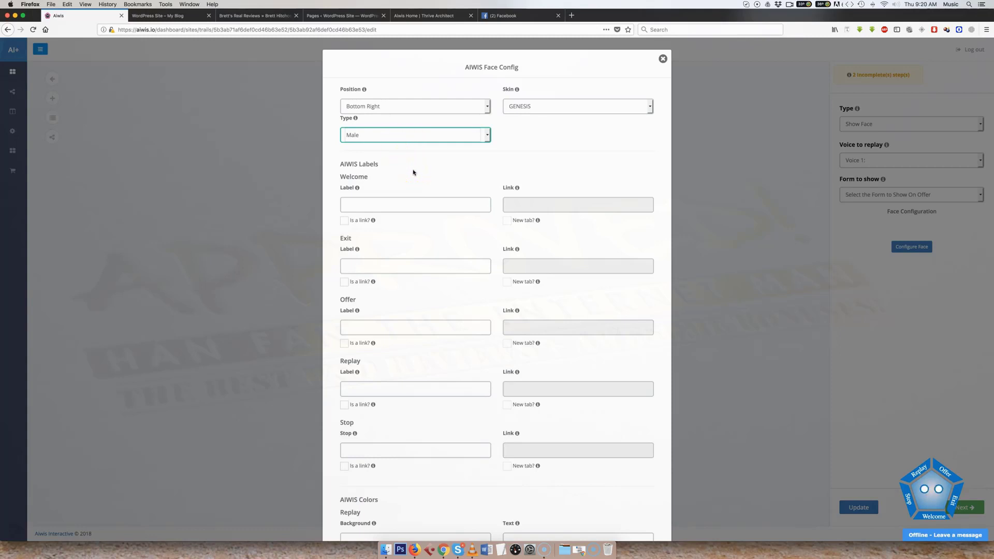
click(397, 134)
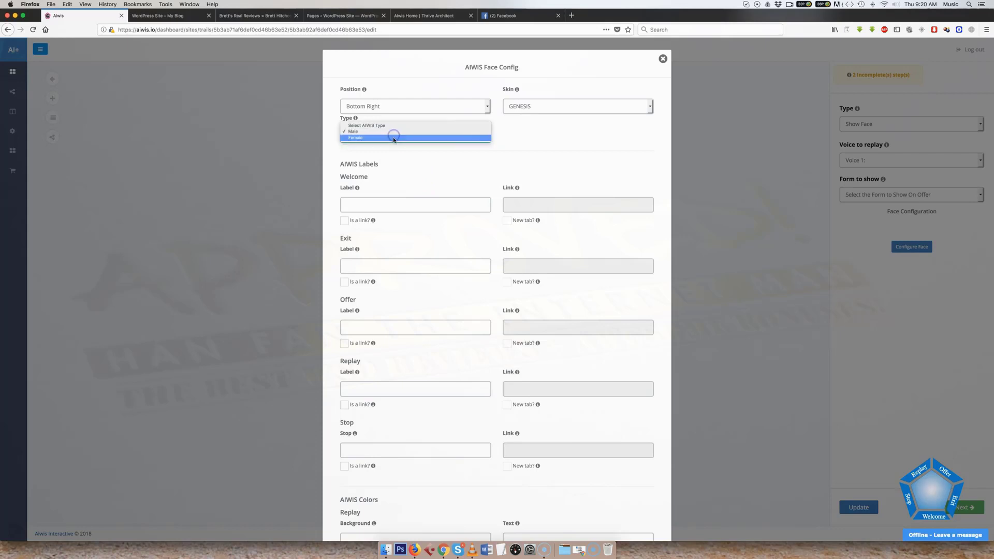
click(394, 138)
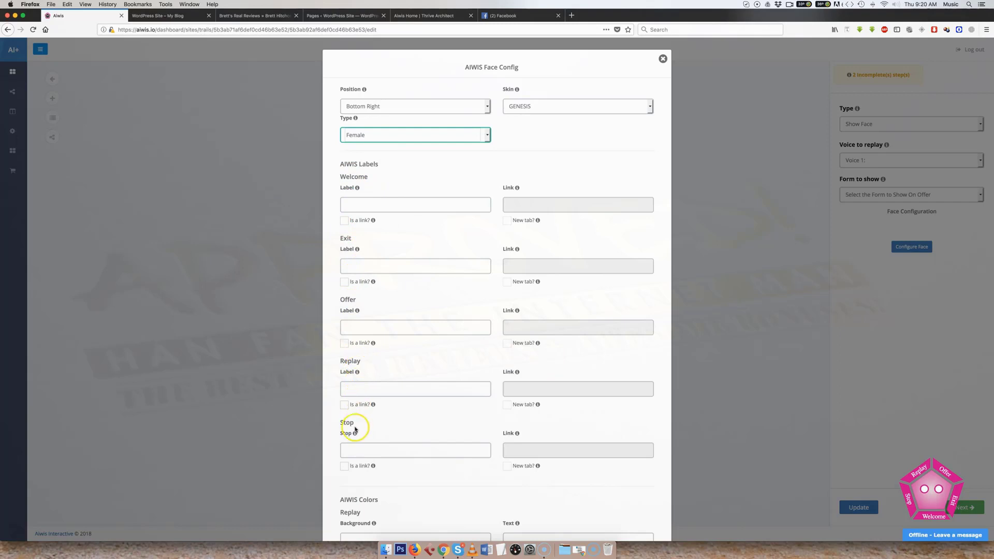
- Try Hello as the face's Welcome label and clear it again, leaving the Exit label empty
click(371, 205)
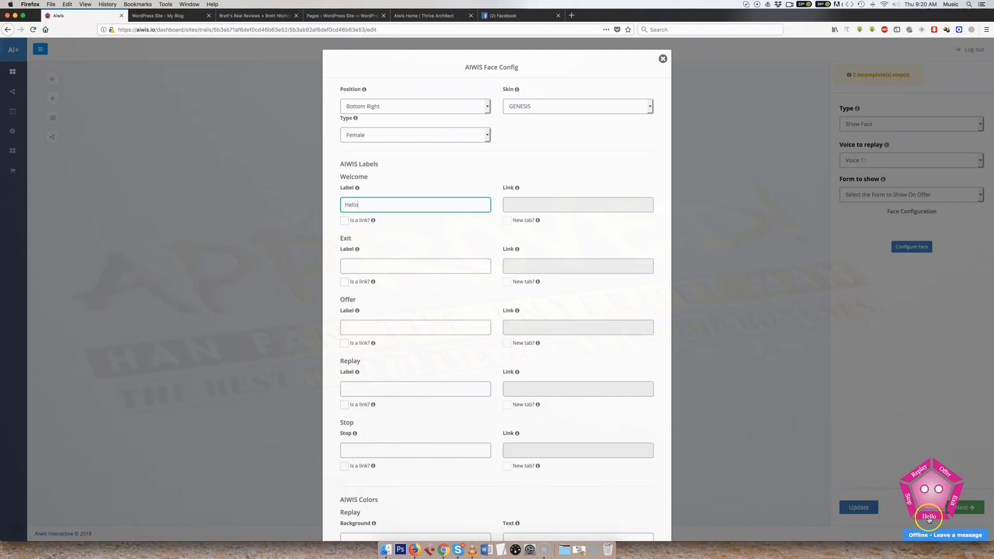
drag(377, 202, 312, 202)
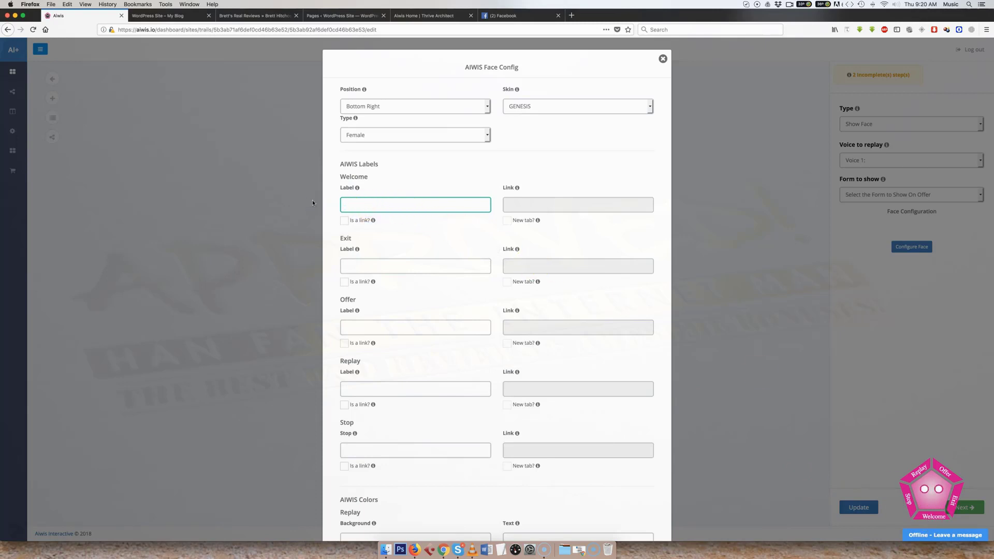
click(358, 263)
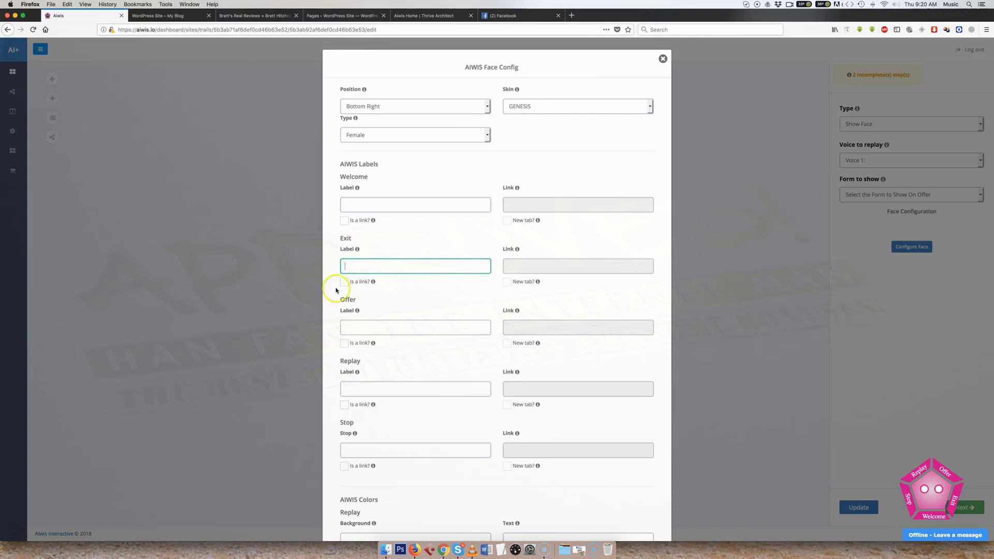
- Set the face's Offer label to "50% off"
click(395, 329)
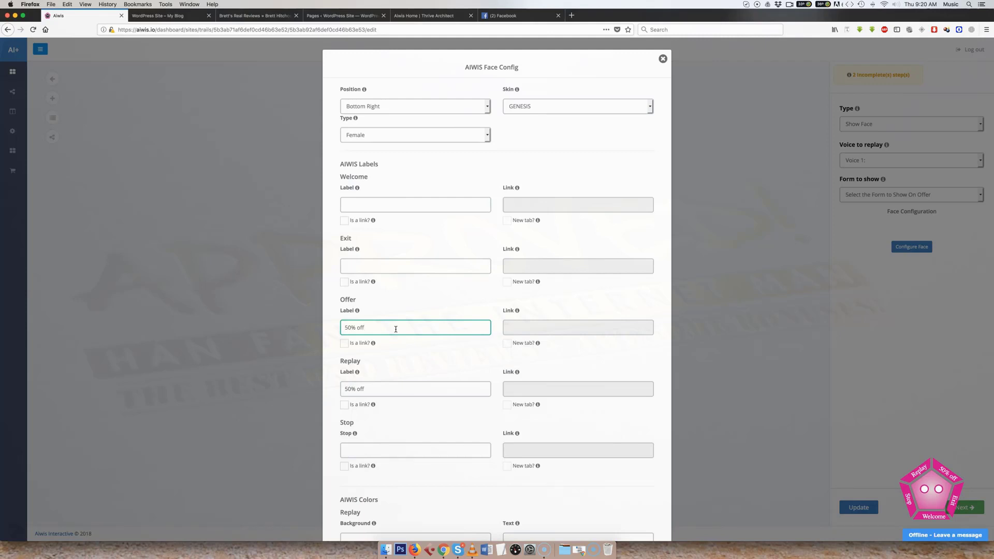
click(404, 334)
scroll(413, 331, down, 6)
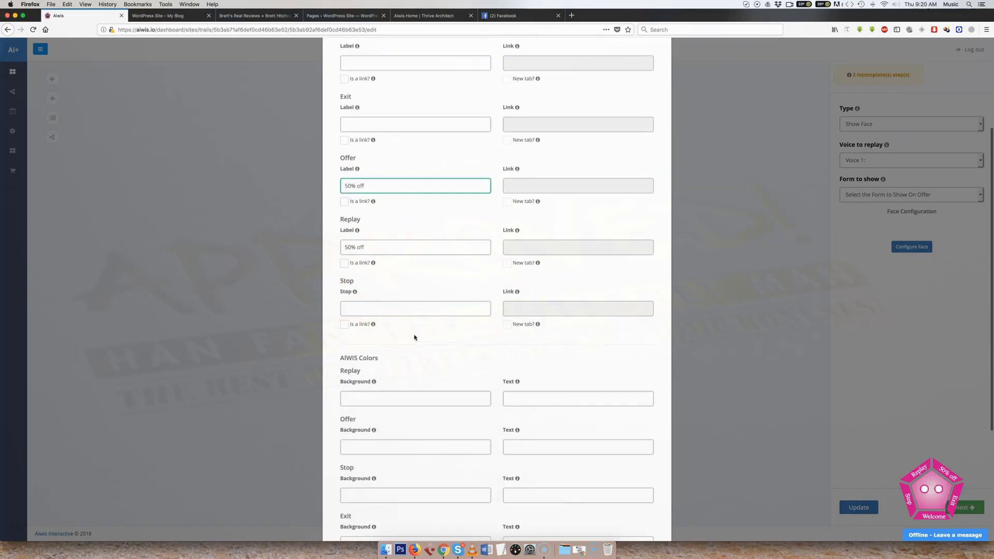
- Review the remaining label and colour settings of the face and save its configuration
click(412, 327)
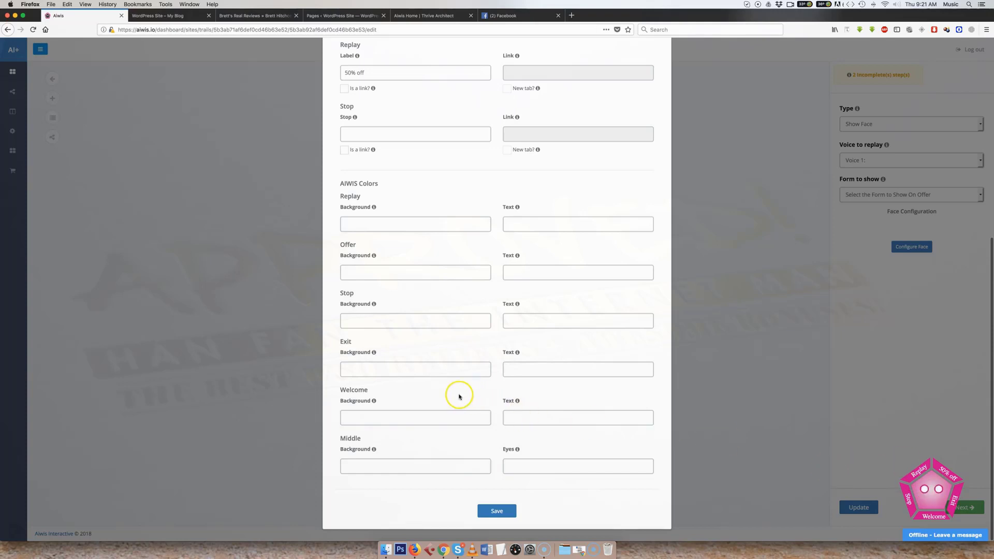
click(495, 512)
scroll(454, 417, down, 10)
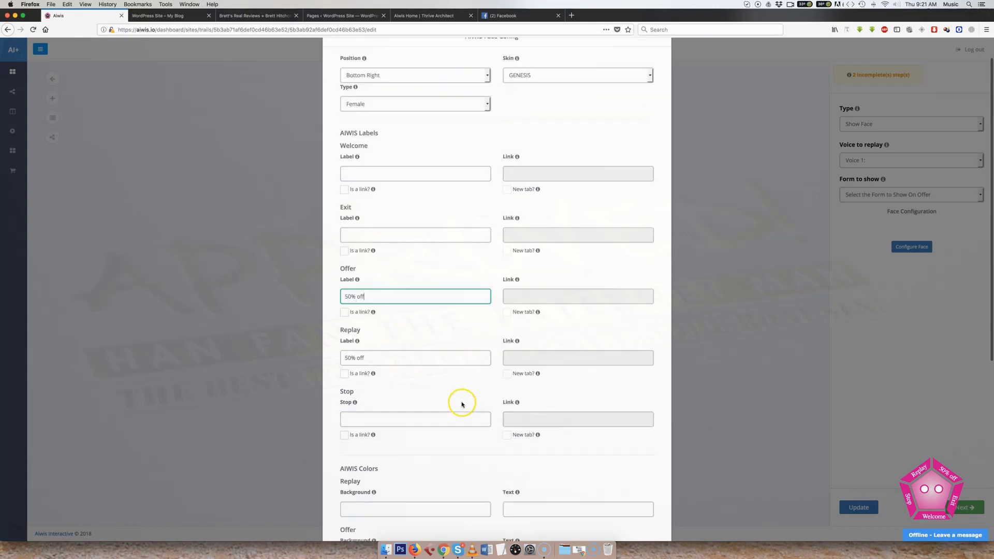
click(509, 502)
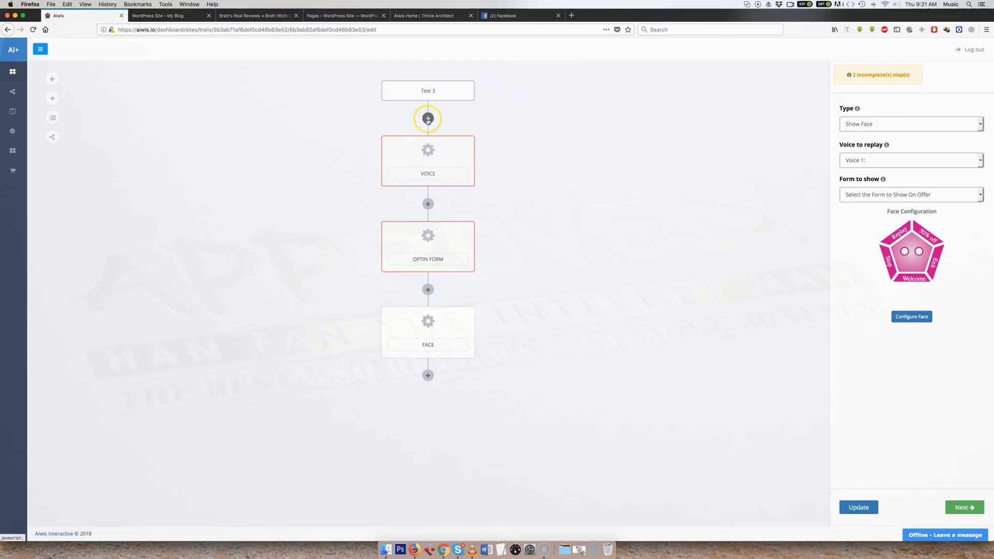
- Try a delay step below the face, look through its time units, and delete the delay again
click(427, 377)
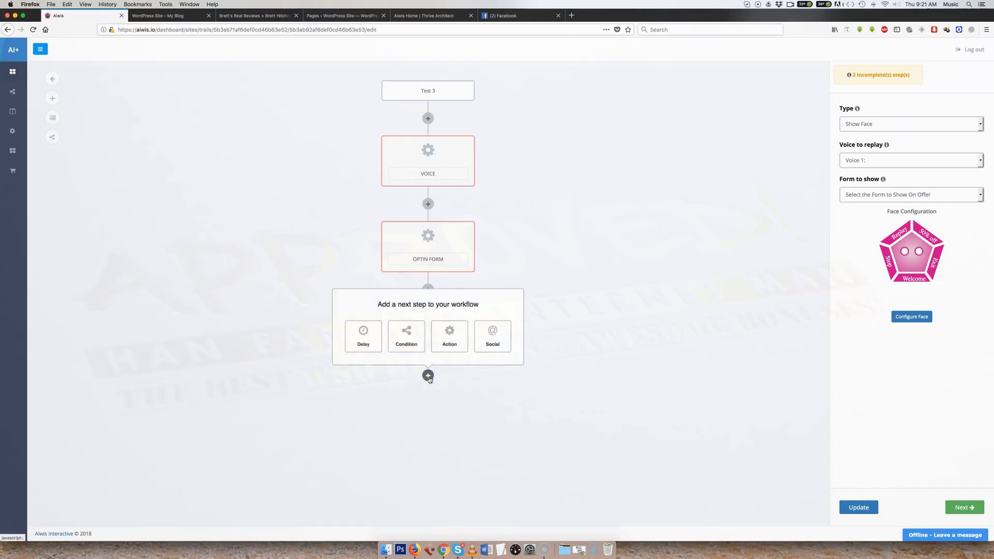
click(368, 341)
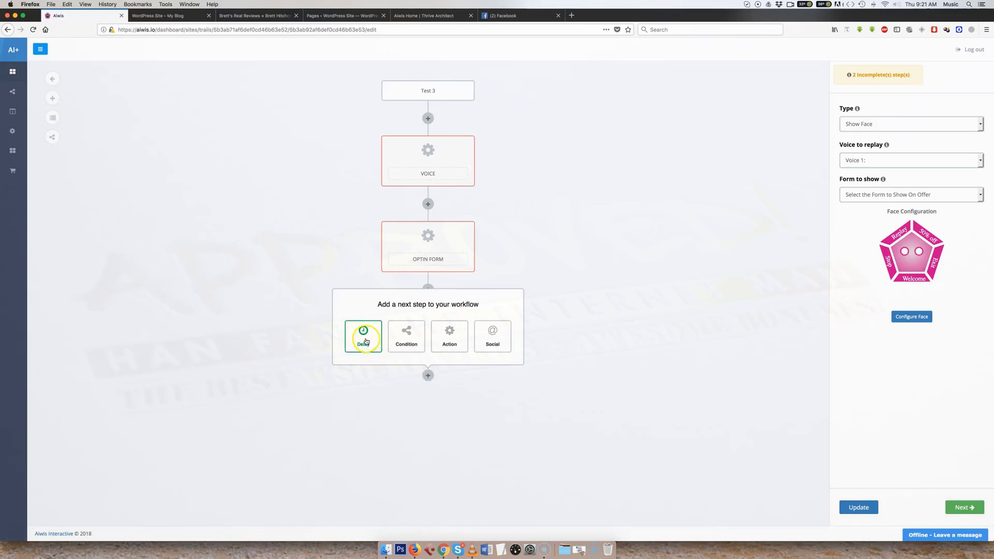
click(365, 340)
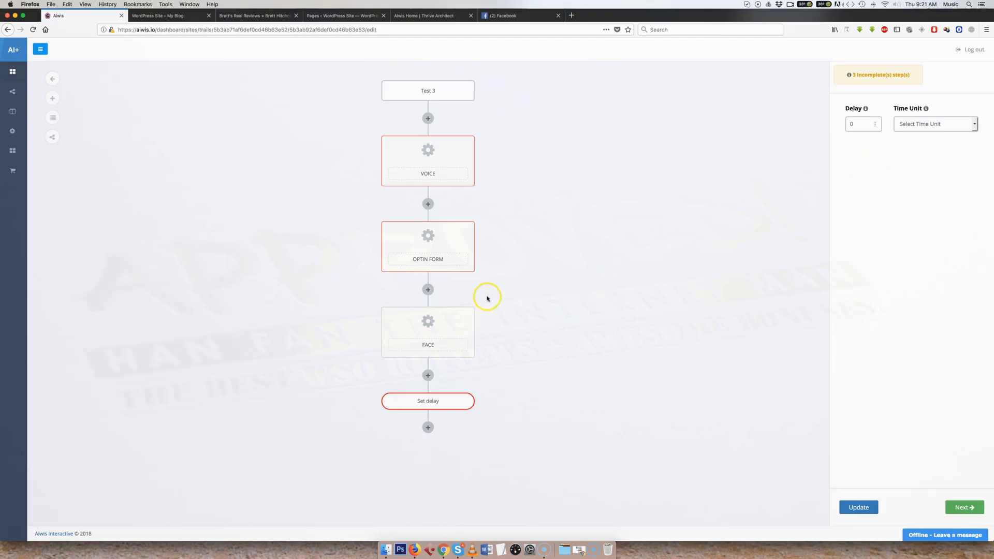
mouse_move(445, 330)
click(929, 126)
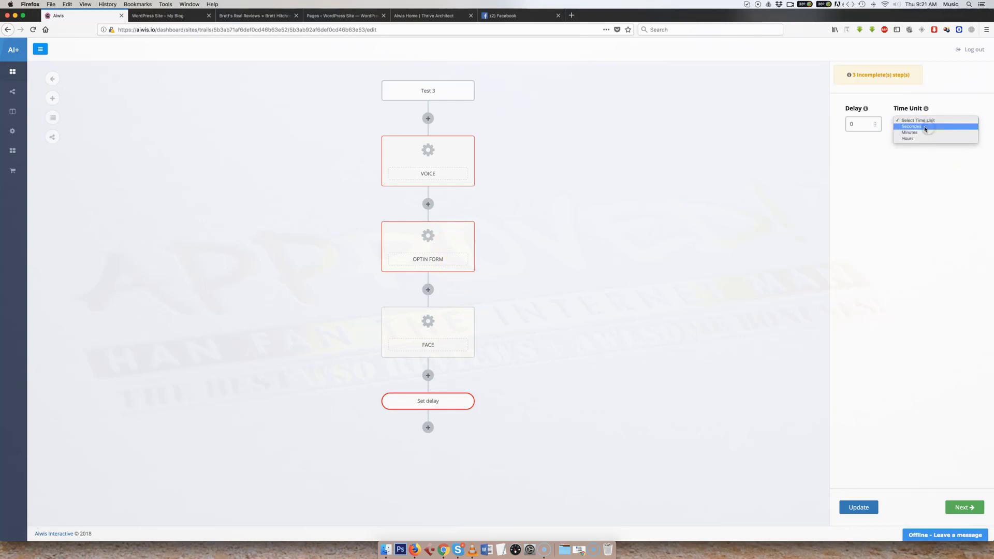
click(922, 132)
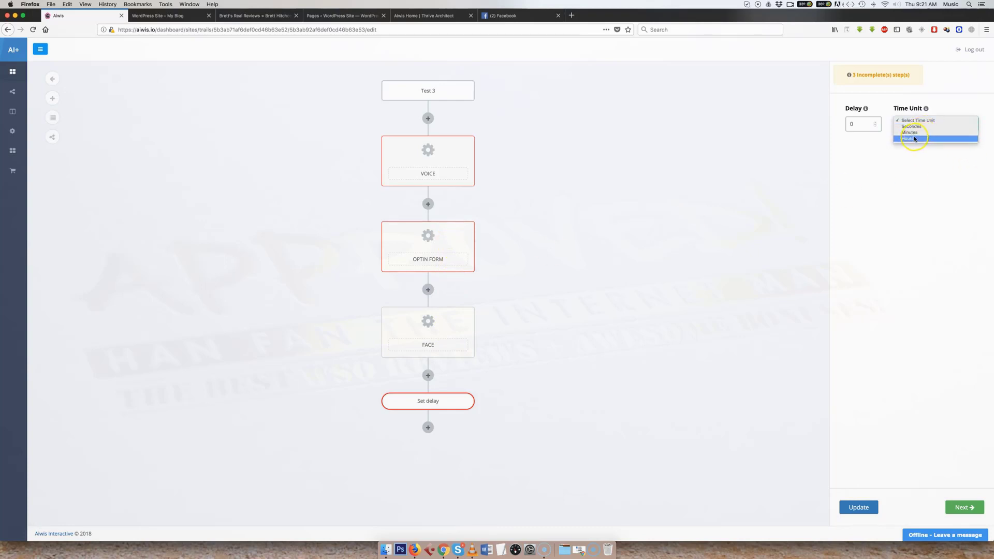
click(587, 232)
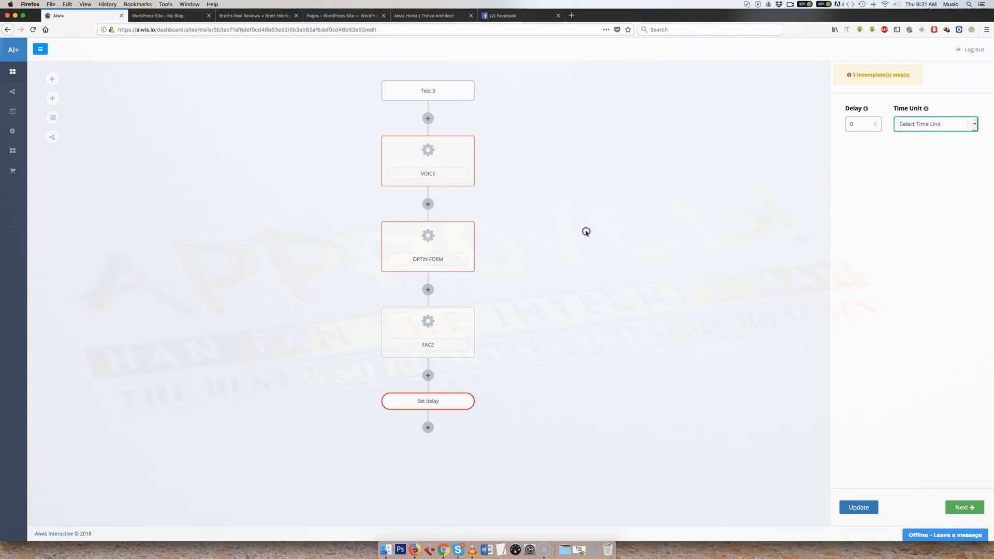
click(465, 400)
- Try a condition step below the face, look through its condition types, and delete the condition again
click(427, 376)
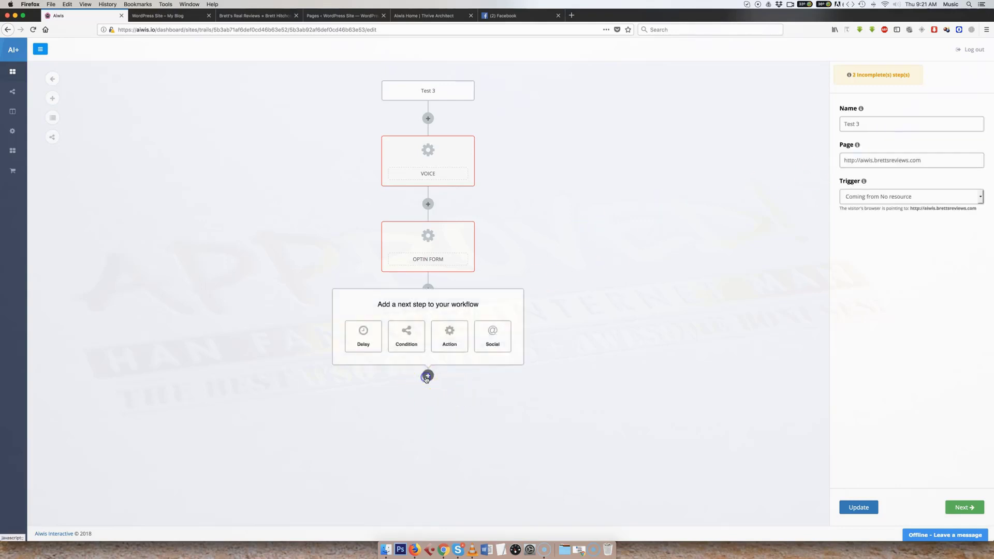
click(407, 340)
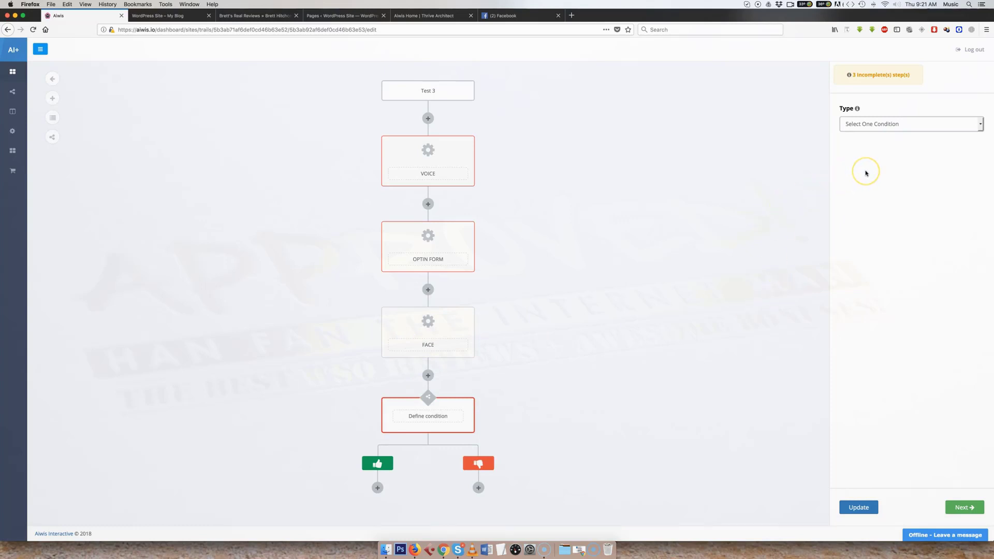
click(867, 126)
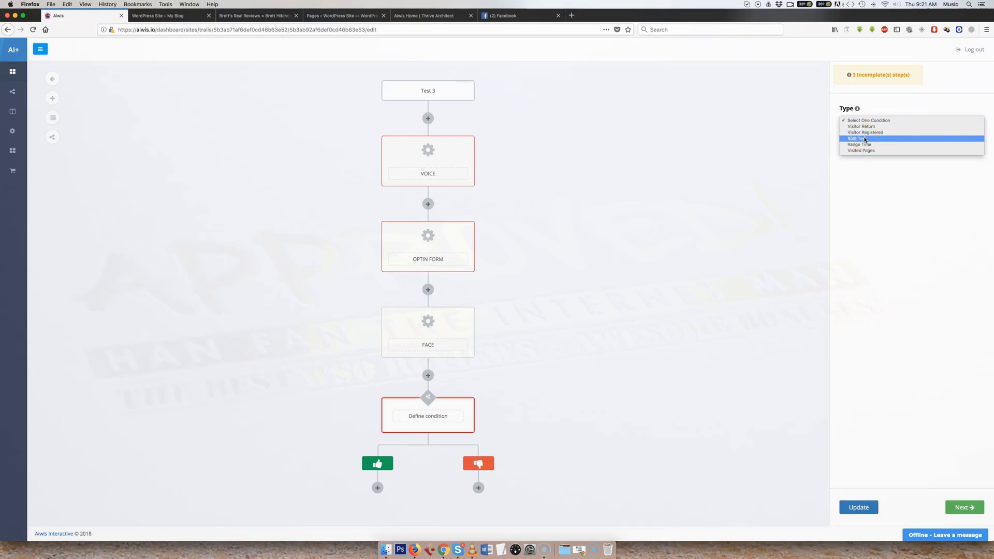
click(865, 145)
click(862, 151)
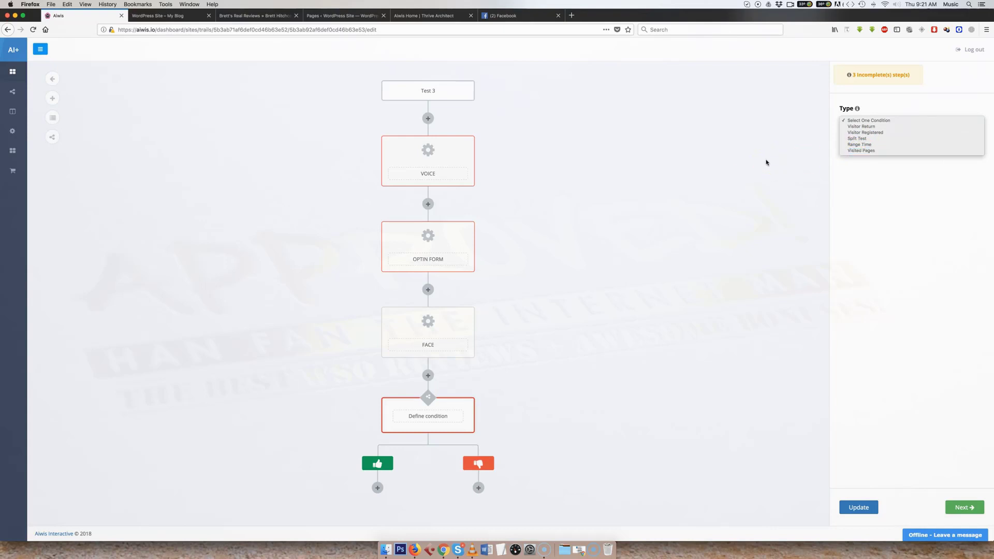
click(766, 162)
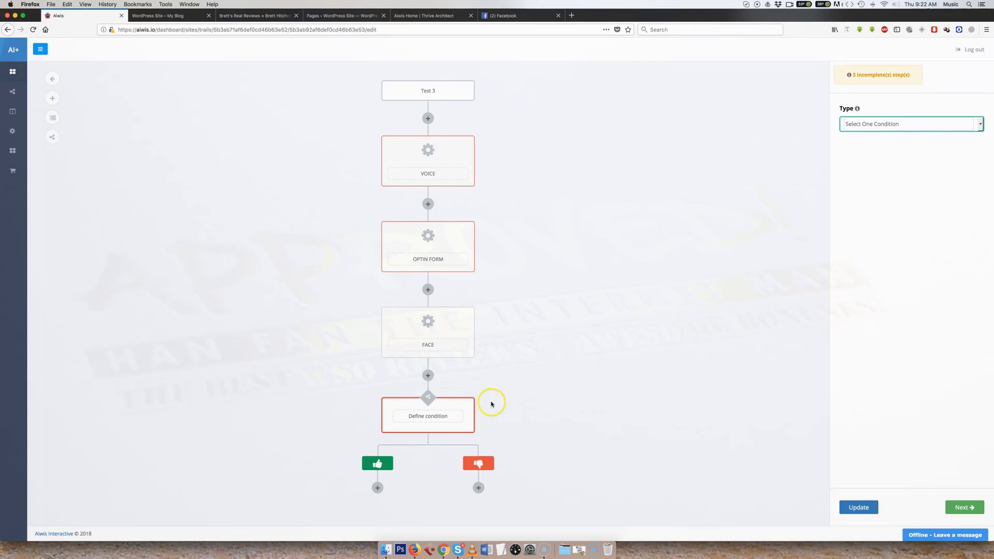
mouse_move(466, 407)
click(467, 407)
- Try a Show optin Form action below the face with Aweber as its autoresponder, and delete the action again
click(428, 376)
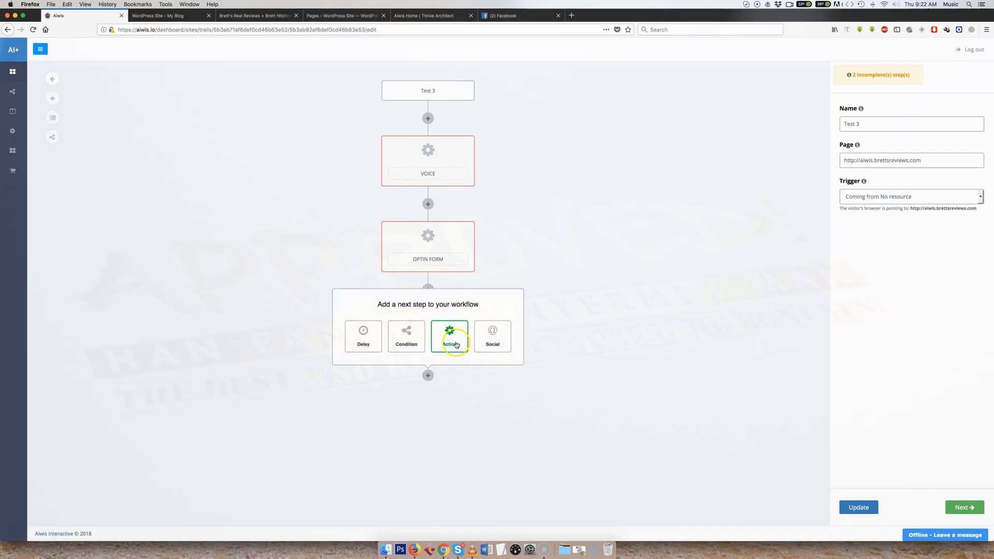
click(456, 344)
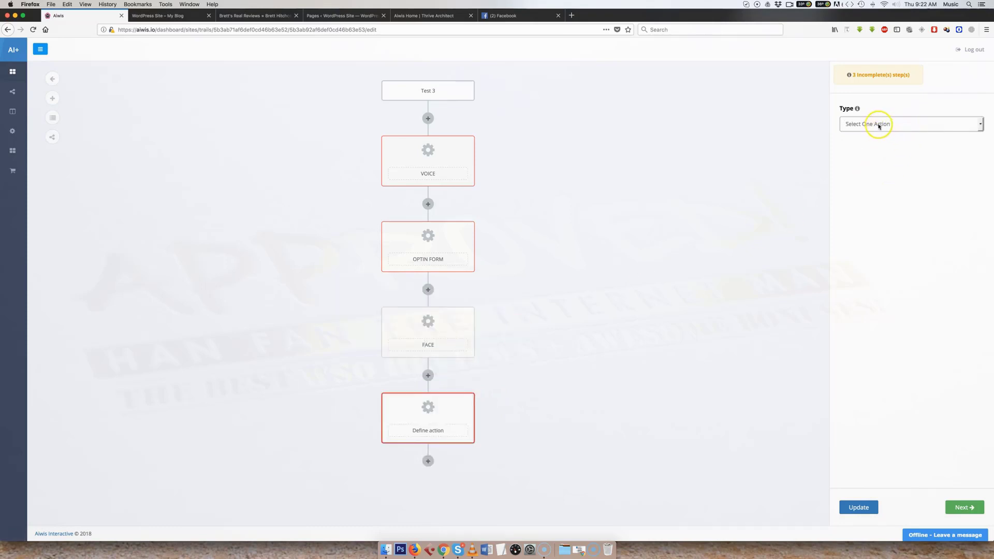
click(878, 125)
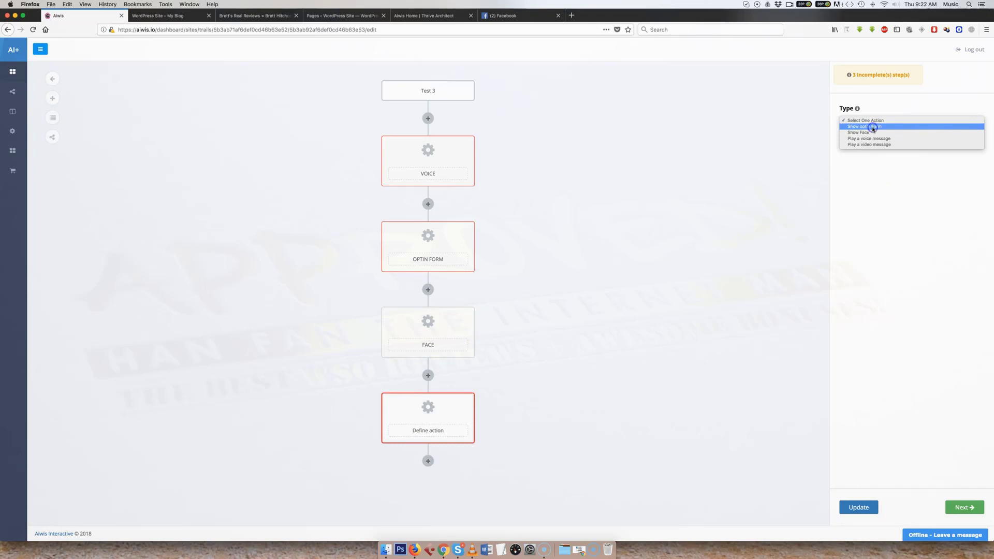
click(873, 128)
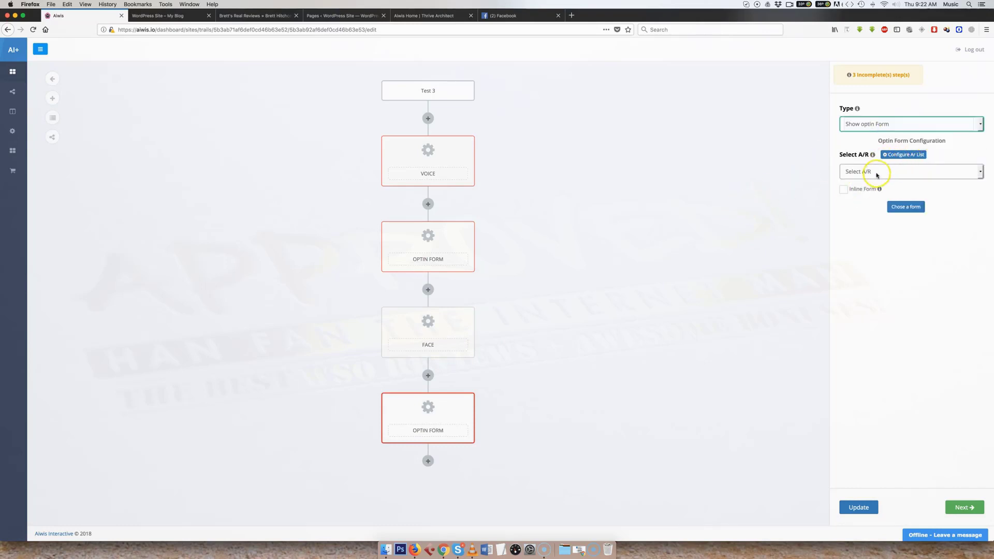
click(877, 174)
click(864, 180)
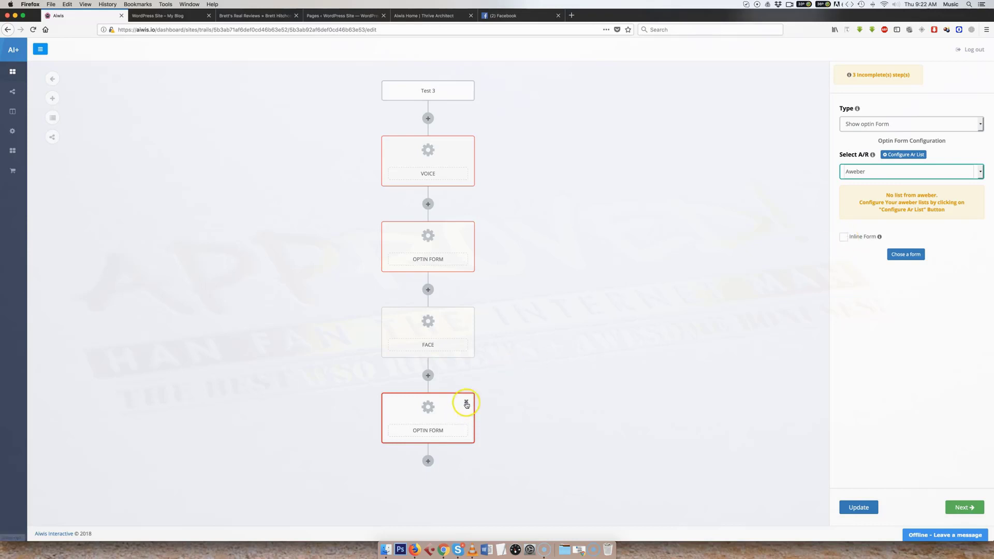
click(465, 402)
- Add a social step below the face and look through its social networks, keeping Facebook selected
click(428, 376)
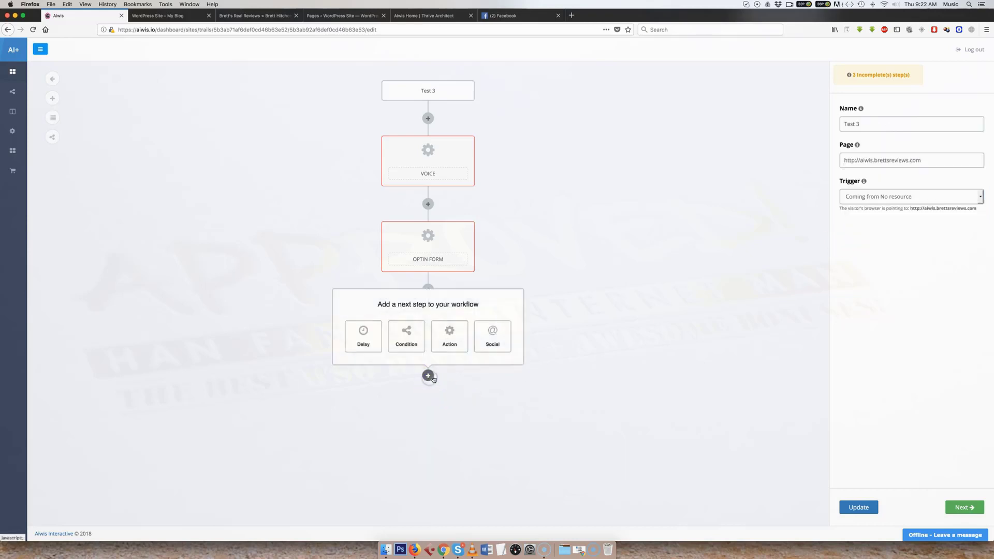
click(489, 343)
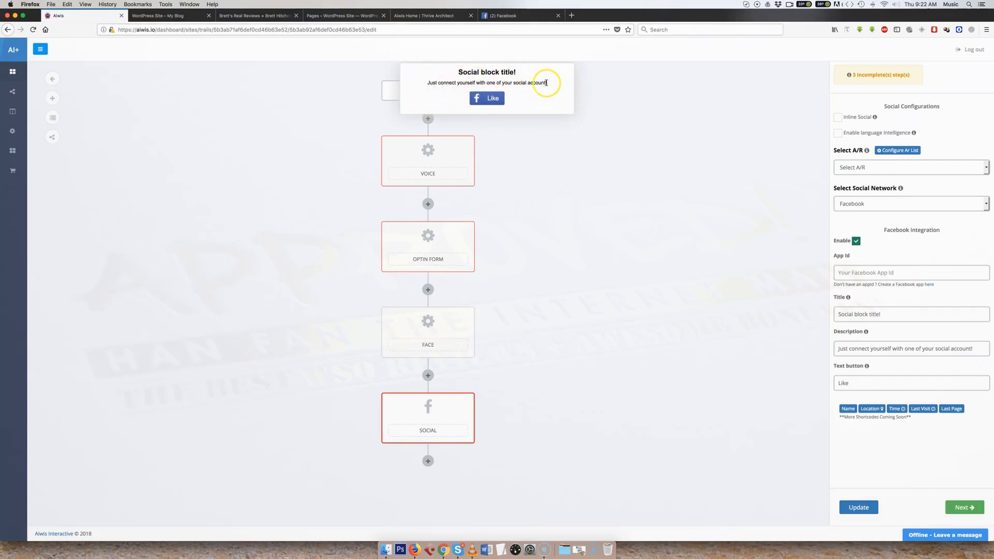
drag(549, 85, 419, 83)
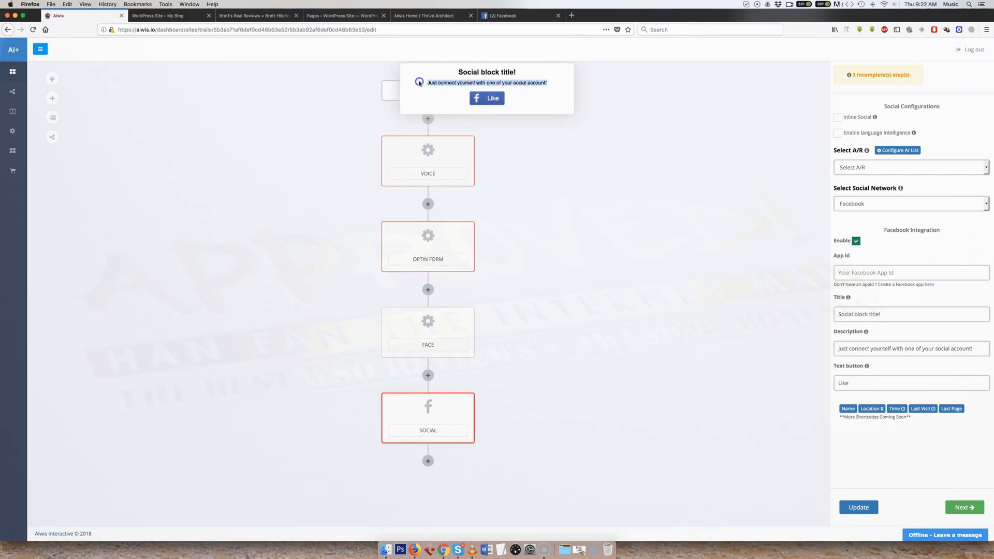
click(441, 95)
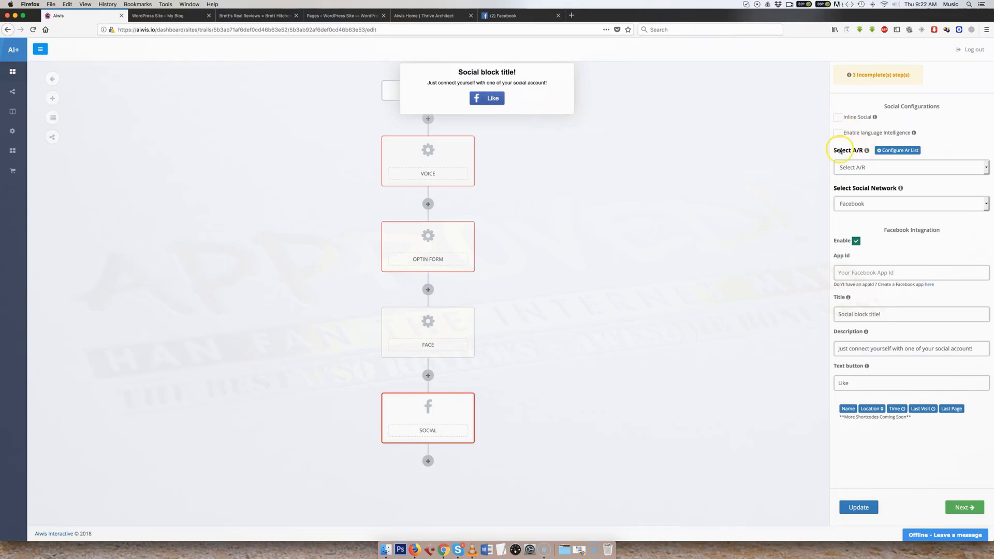
click(876, 205)
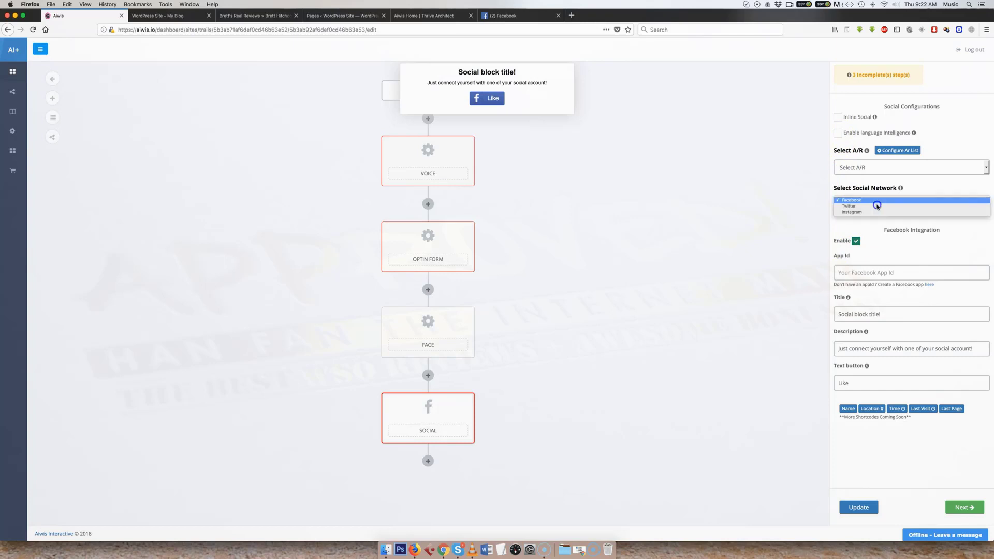
click(876, 203)
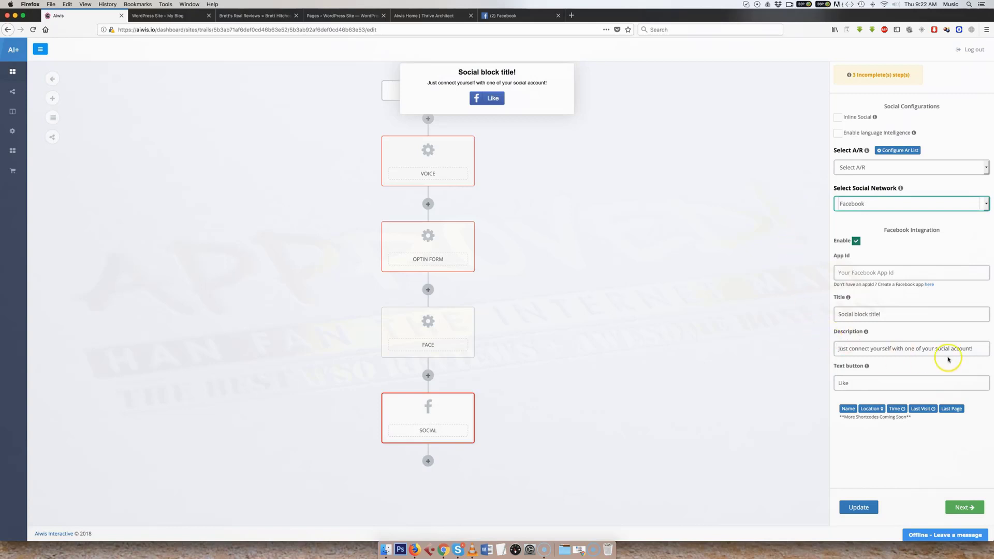
- Review the social step's description and button text, and delete the step from the workflow
drag(975, 349, 799, 343)
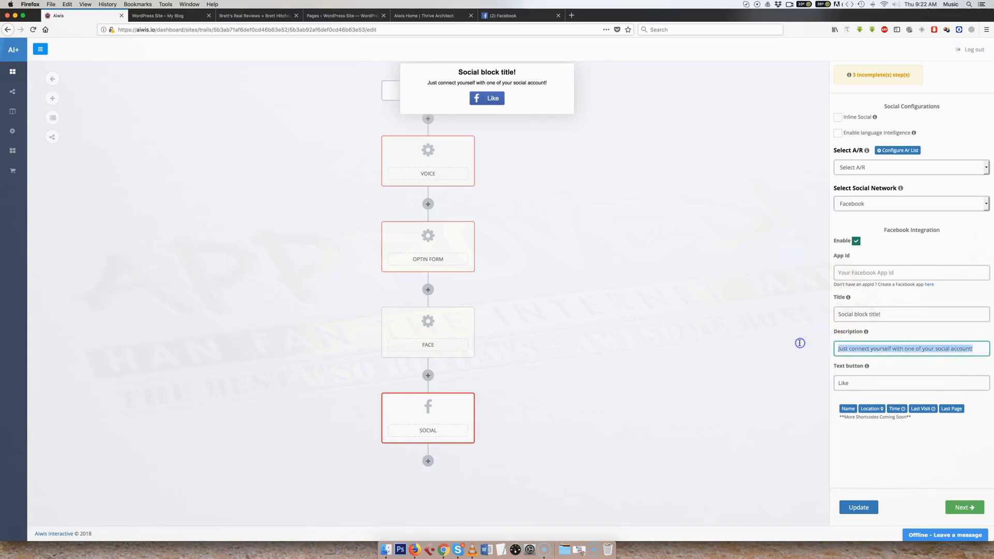
click(800, 343)
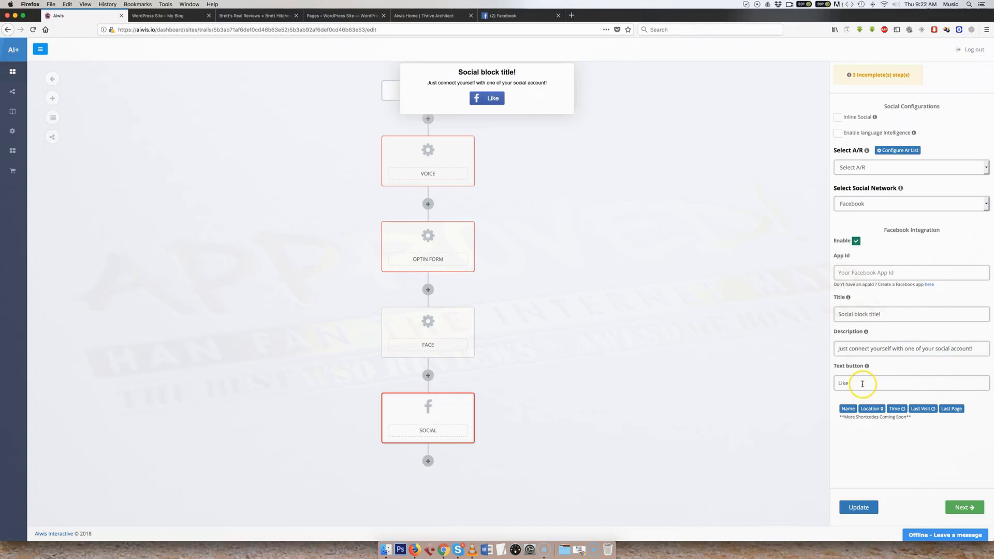
drag(862, 384, 801, 383)
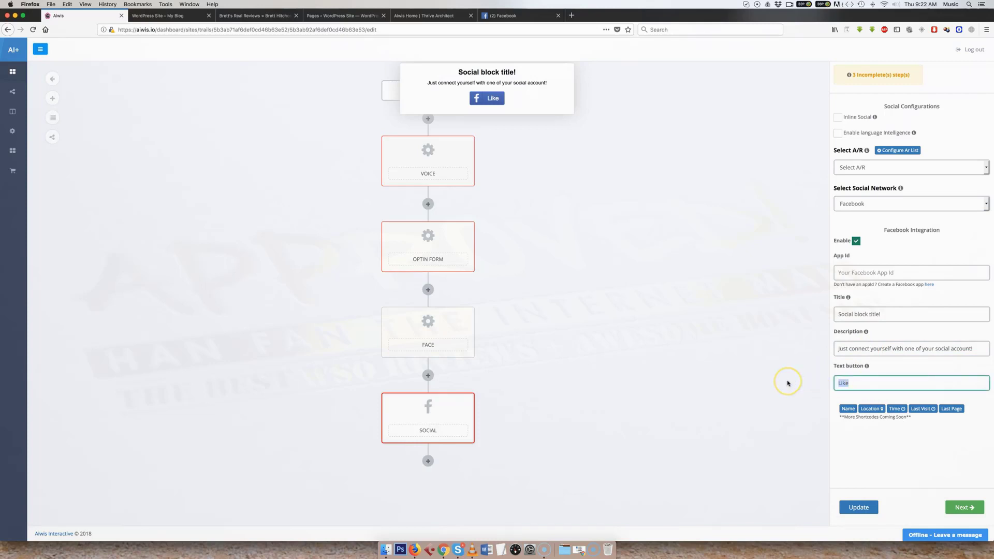
click(792, 400)
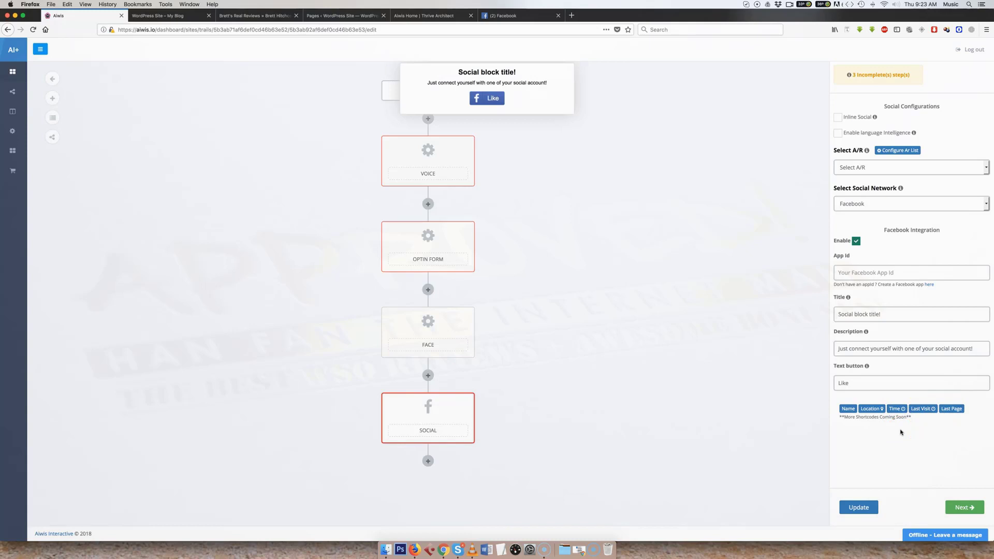
click(466, 403)
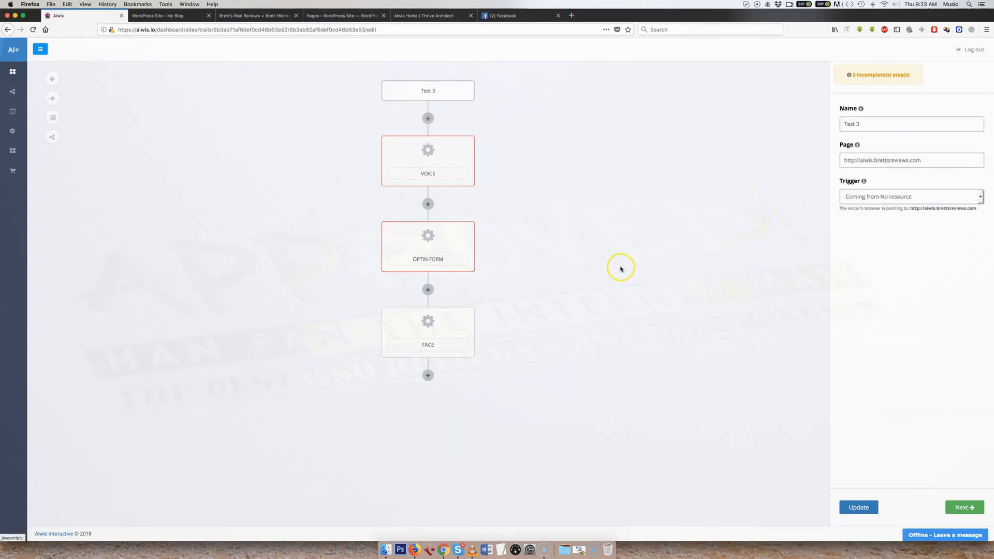